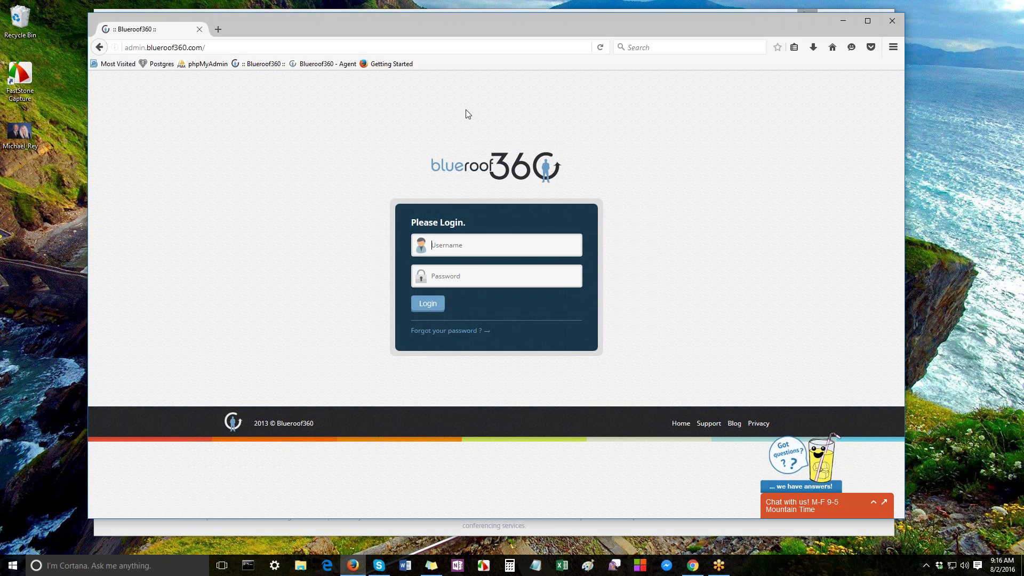
Step: Switch to the Blueroof360 admin dashboard in Chrome and close the GoToMeeting page
{"action": "left_click", "coordinate": [839, 24]}
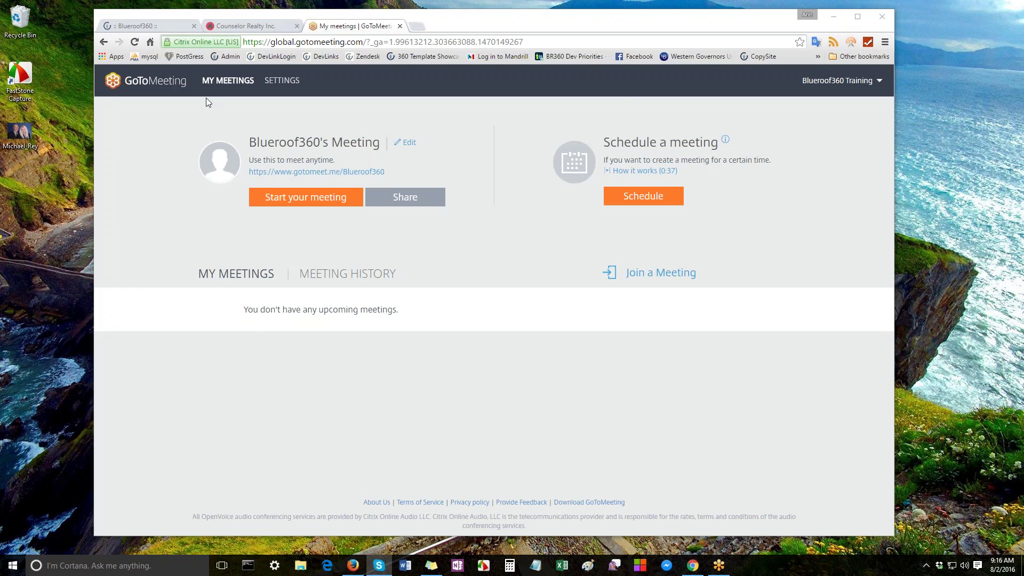
{"action": "left_click", "coordinate": [151, 24]}
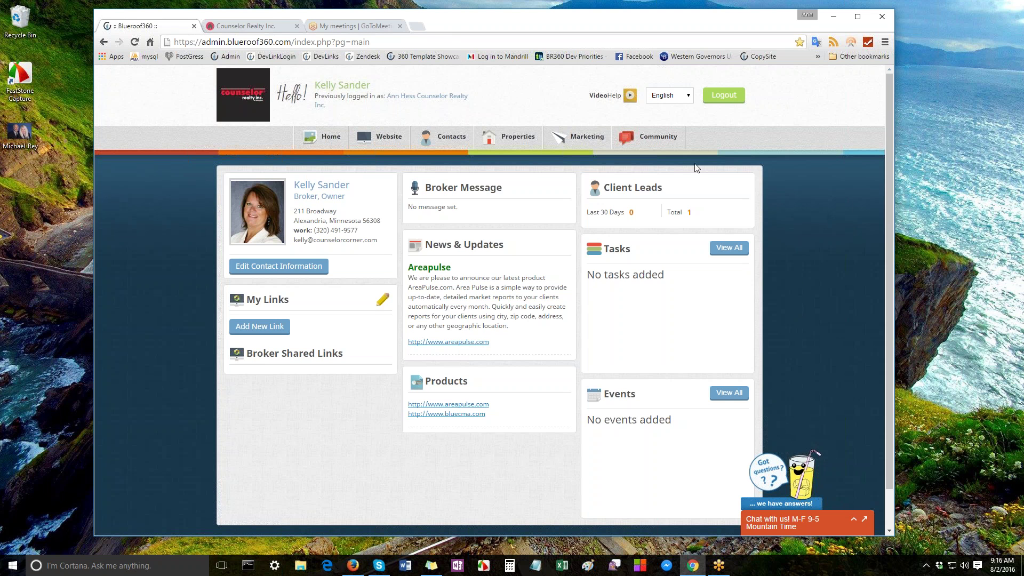
{"action": "left_click", "coordinate": [399, 26]}
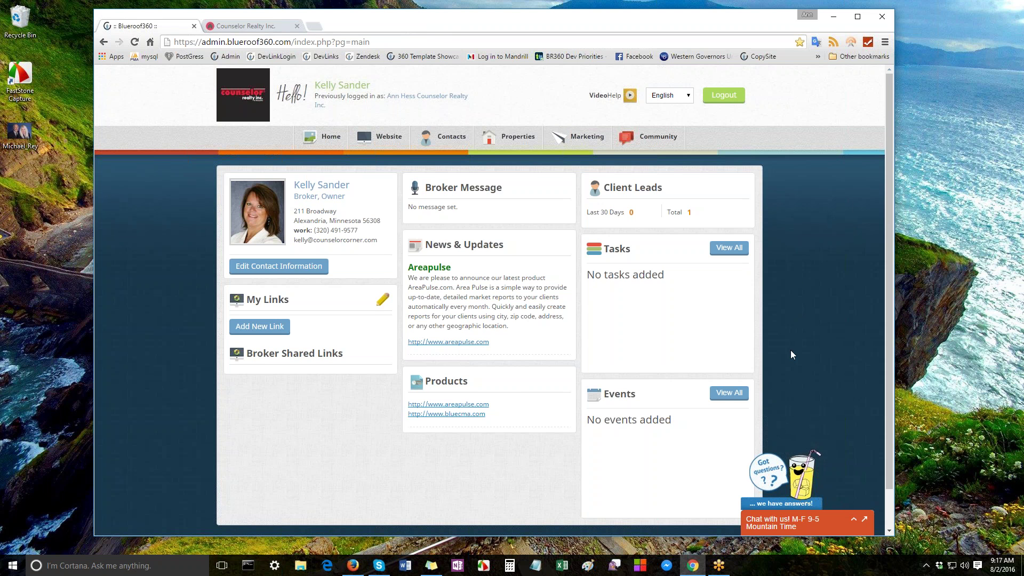
Step: Look at the agent's public Counselor Realty website and at the live support chat box on the admin dashboard
{"action": "left_click", "coordinate": [245, 25]}
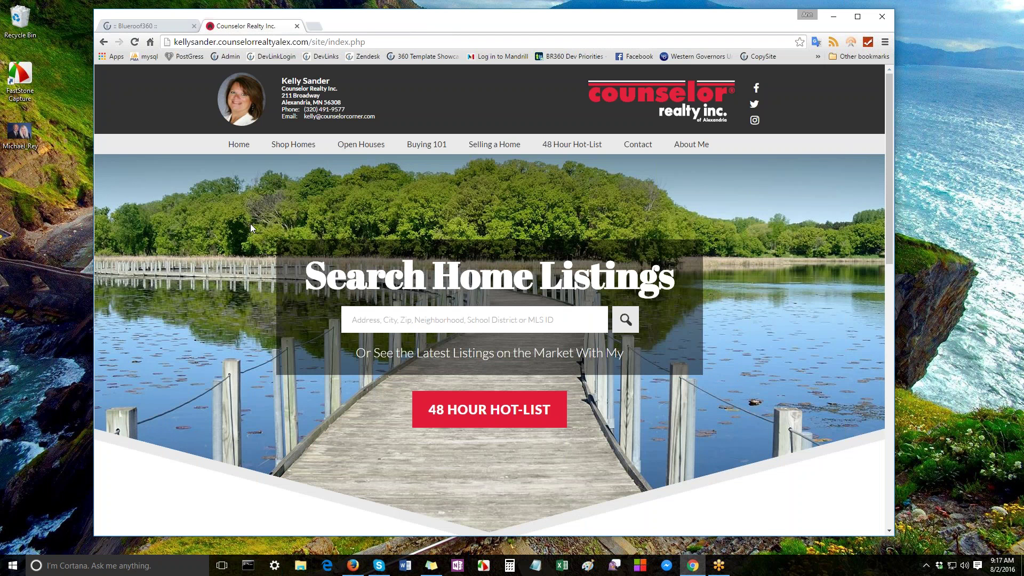
{"action": "left_click", "coordinate": [129, 26]}
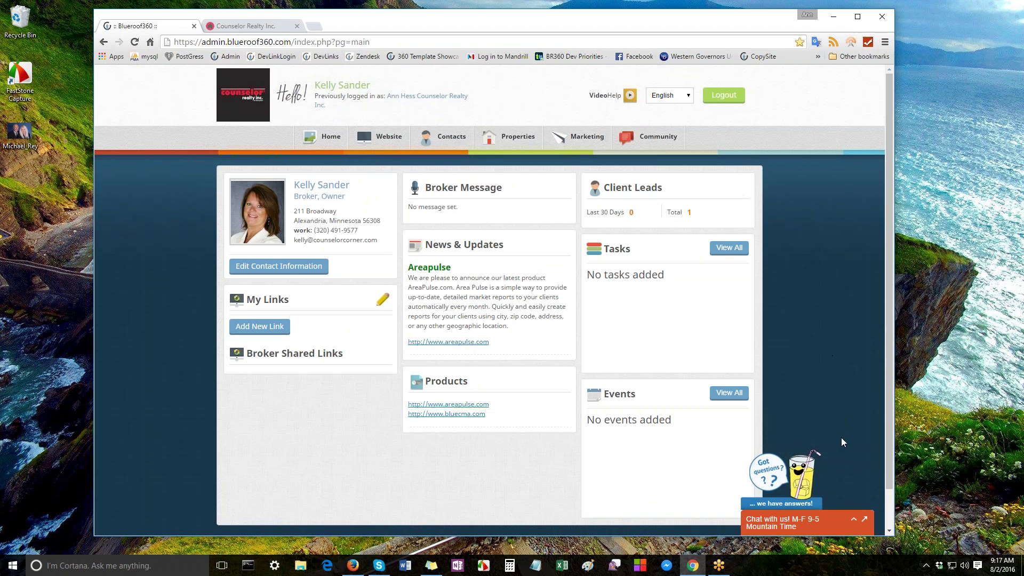
{"action": "left_click", "coordinate": [853, 520]}
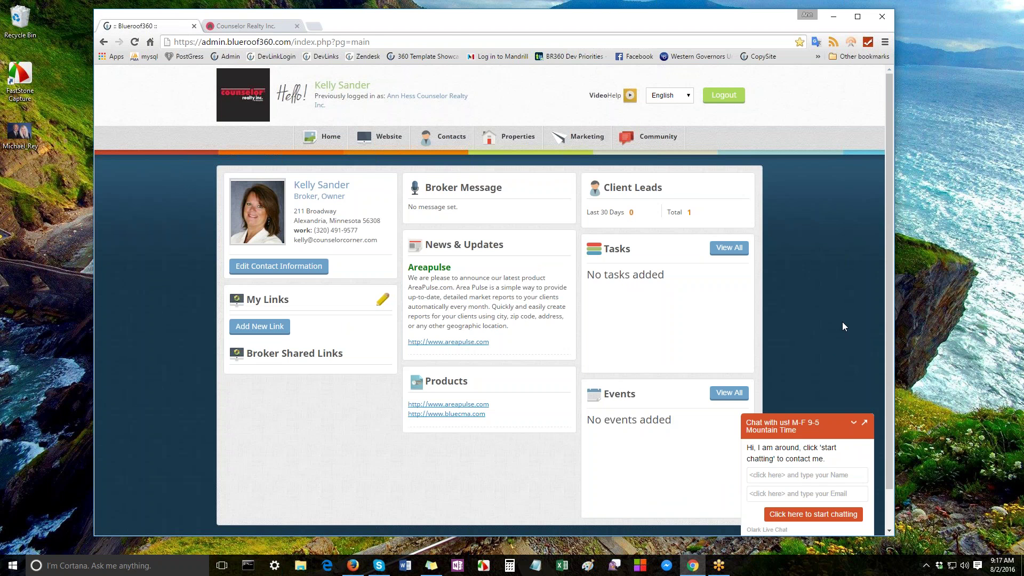
{"action": "left_click", "coordinate": [853, 424]}
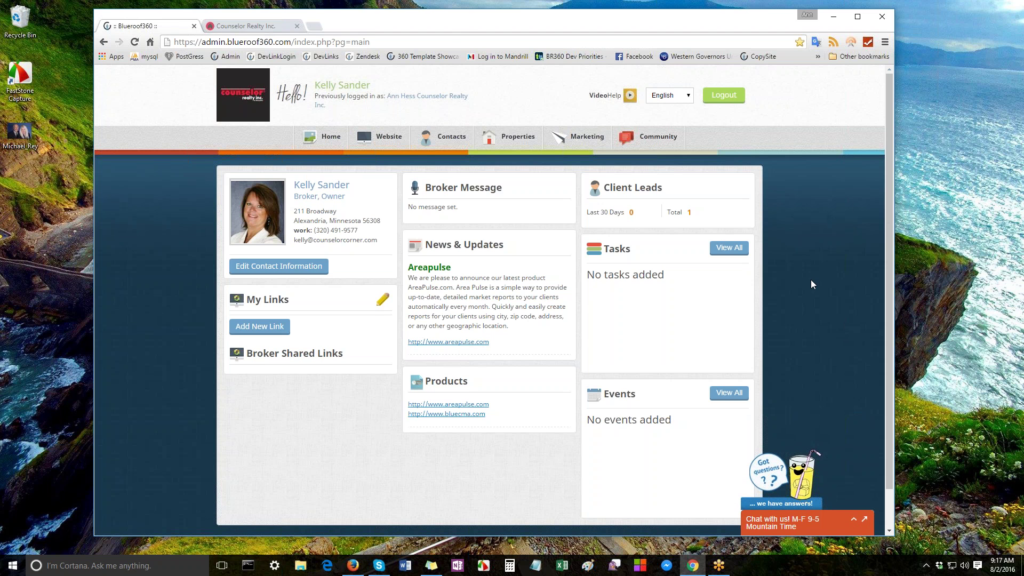
Step: Show the Blueroof360 login page in Firefox, return to the dashboard in Chrome and maximize its window
{"action": "left_click", "coordinate": [353, 566]}
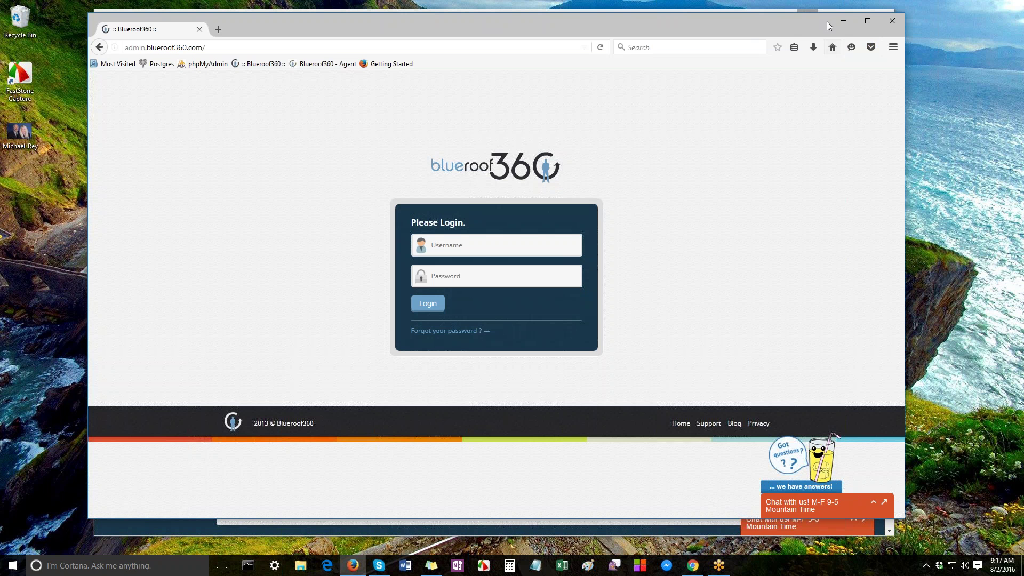
{"action": "left_click", "coordinate": [842, 23]}
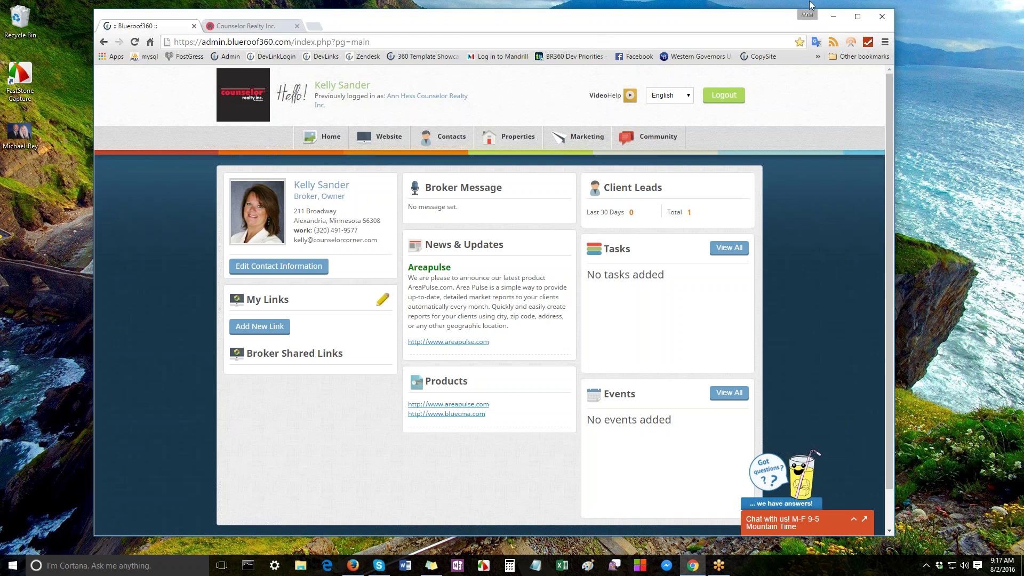
{"action": "left_click", "coordinate": [864, 18]}
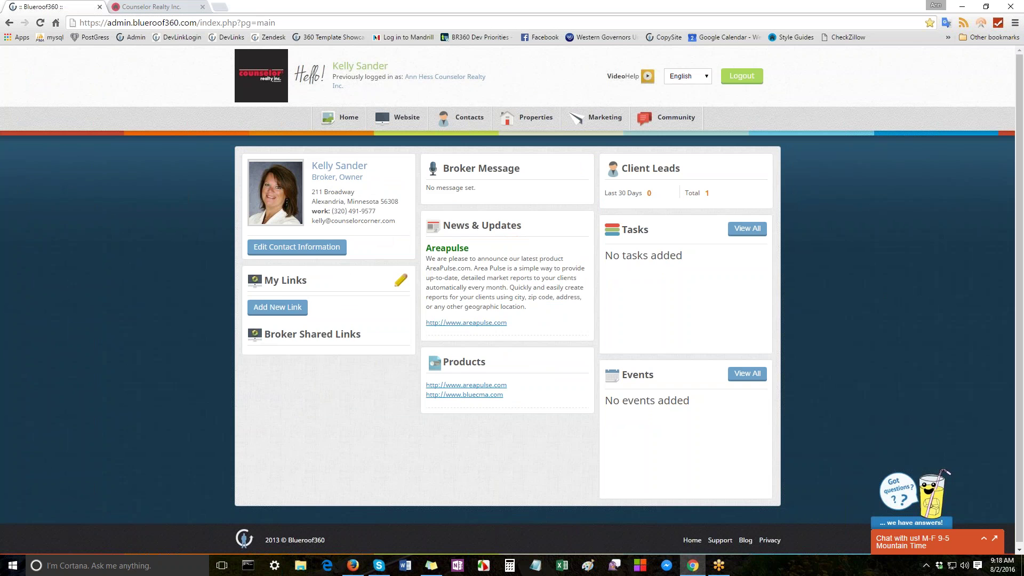
Step: Review the agent's personal info form and the agent bio under My Profile, and return to the dashboard
{"action": "left_click", "coordinate": [276, 251]}
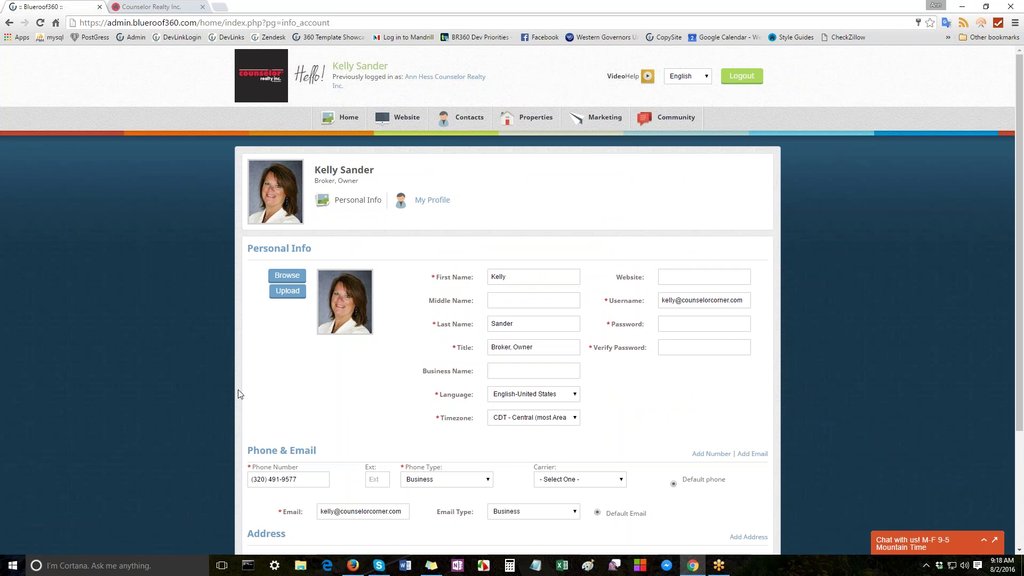
{"action": "scroll", "coordinate": [229, 363], "scroll_direction": "down", "scroll_amount": 1}
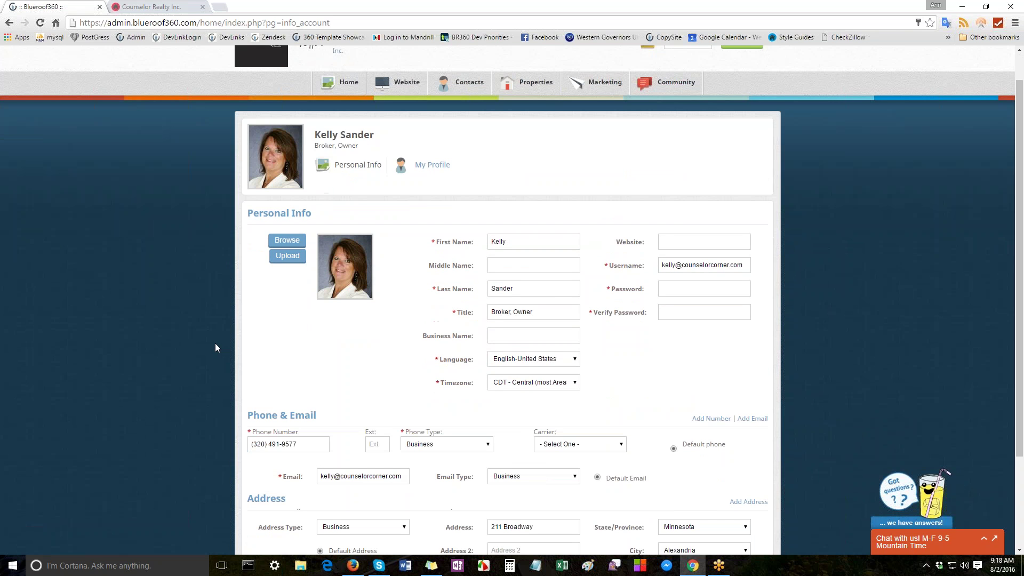
{"action": "scroll", "coordinate": [215, 347], "scroll_direction": "down", "scroll_amount": 3}
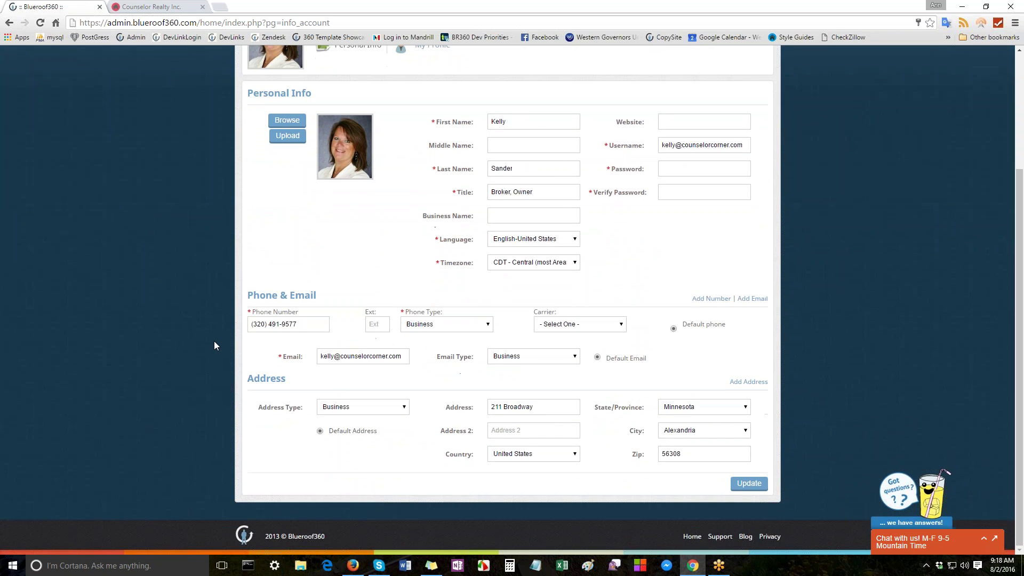
{"action": "scroll", "coordinate": [215, 346], "scroll_direction": "up", "scroll_amount": 3}
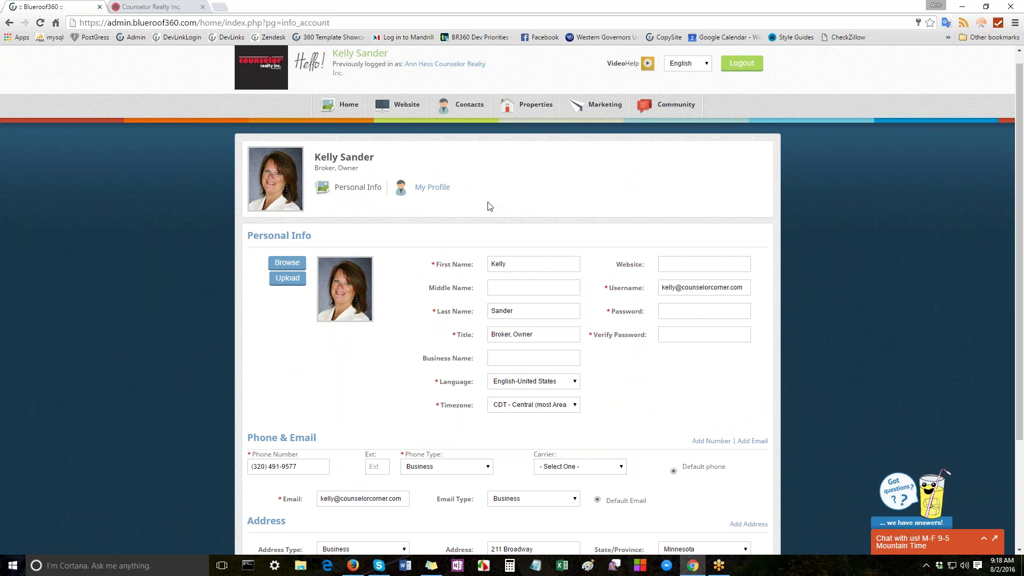
{"action": "left_click", "coordinate": [430, 189]}
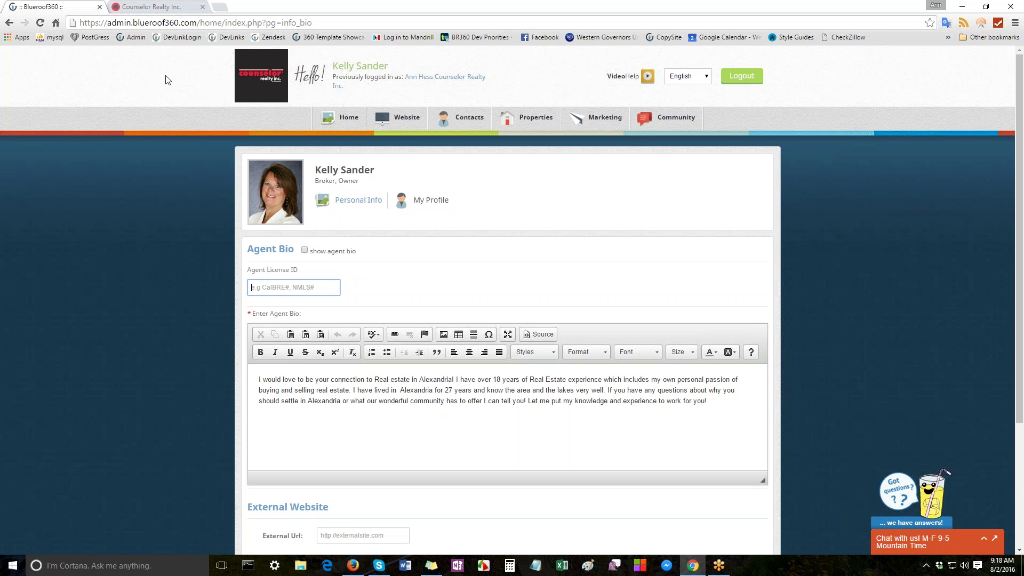
{"action": "left_click", "coordinate": [257, 84]}
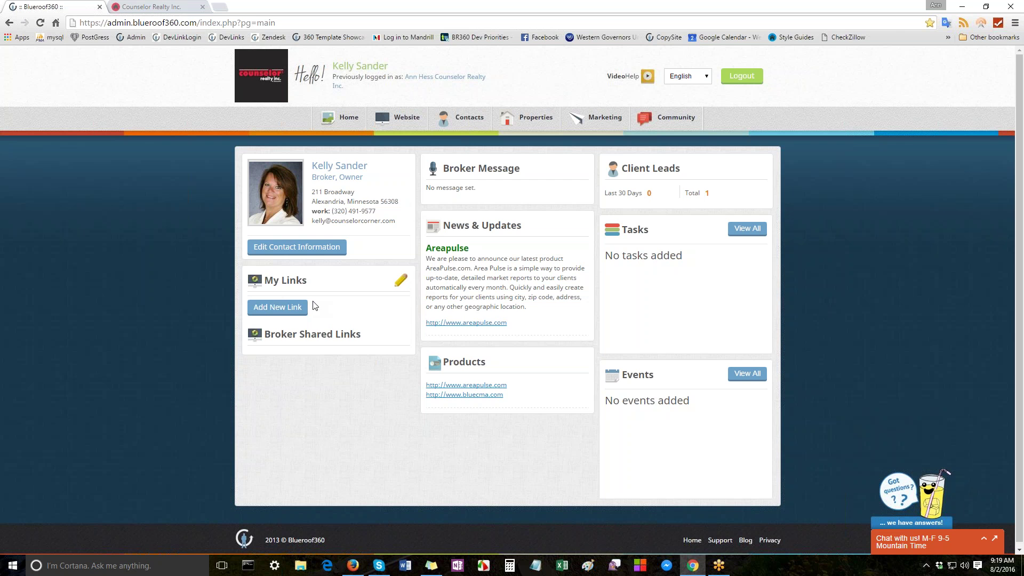
Step: Add a link labelled MLS with the URL mls.com to My Links and save it
{"action": "left_click", "coordinate": [277, 312]}
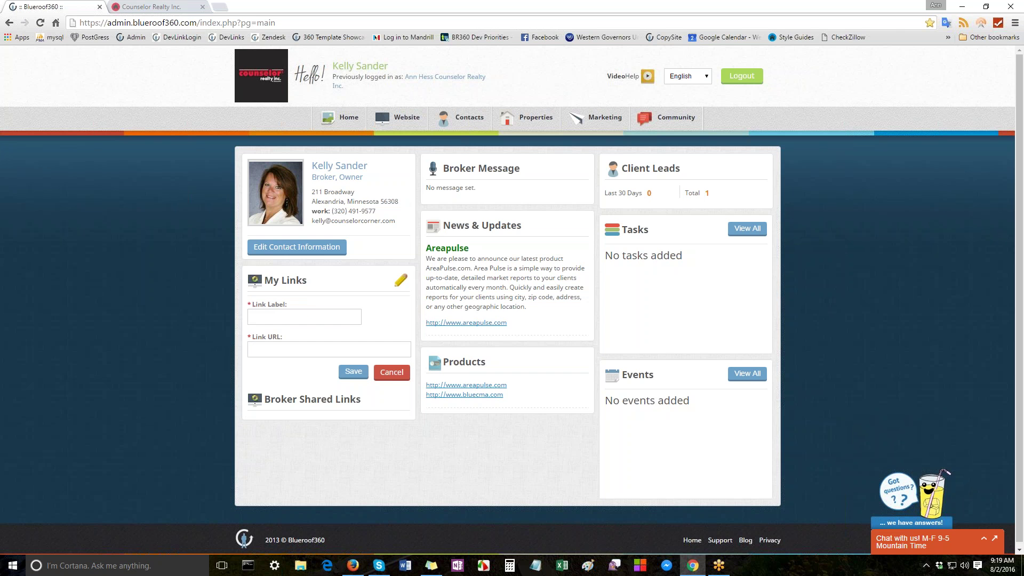
{"action": "left_click", "coordinate": [276, 318]}
{"action": "type", "text": "MLS"}
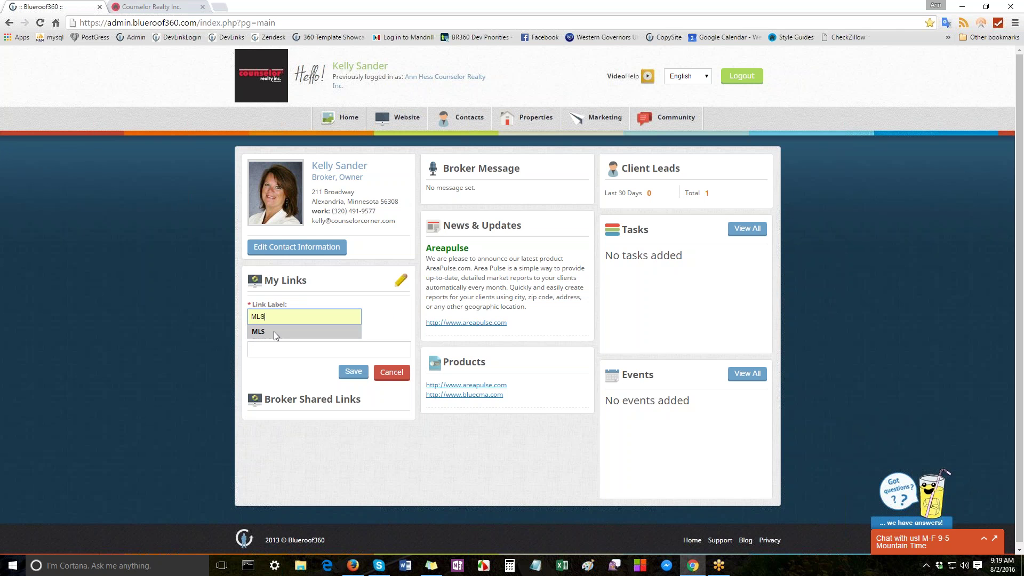
{"action": "left_click", "coordinate": [274, 332]}
{"action": "left_click", "coordinate": [266, 350]}
{"action": "type", "text": "mls.com"}
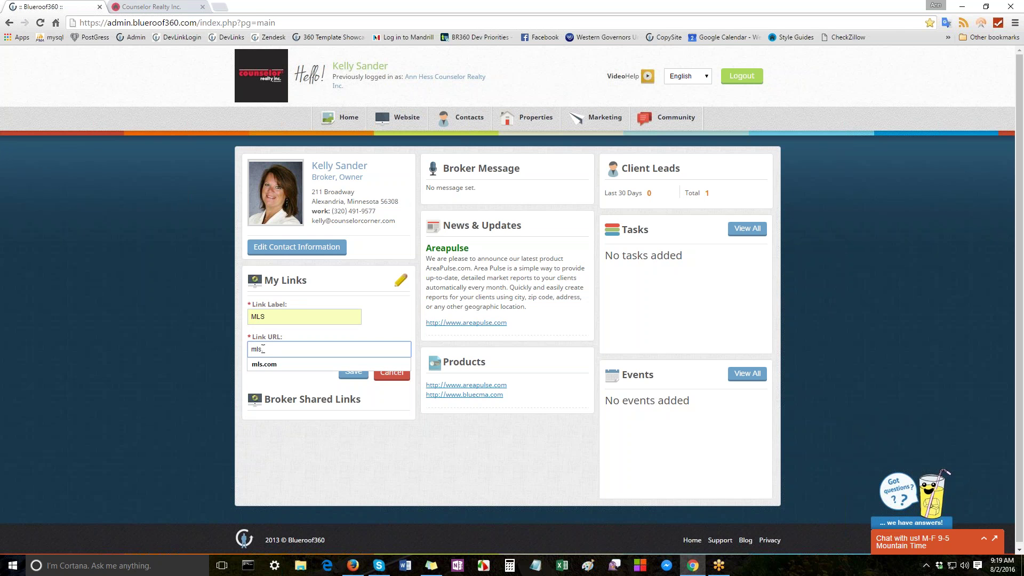
{"action": "left_click", "coordinate": [265, 364]}
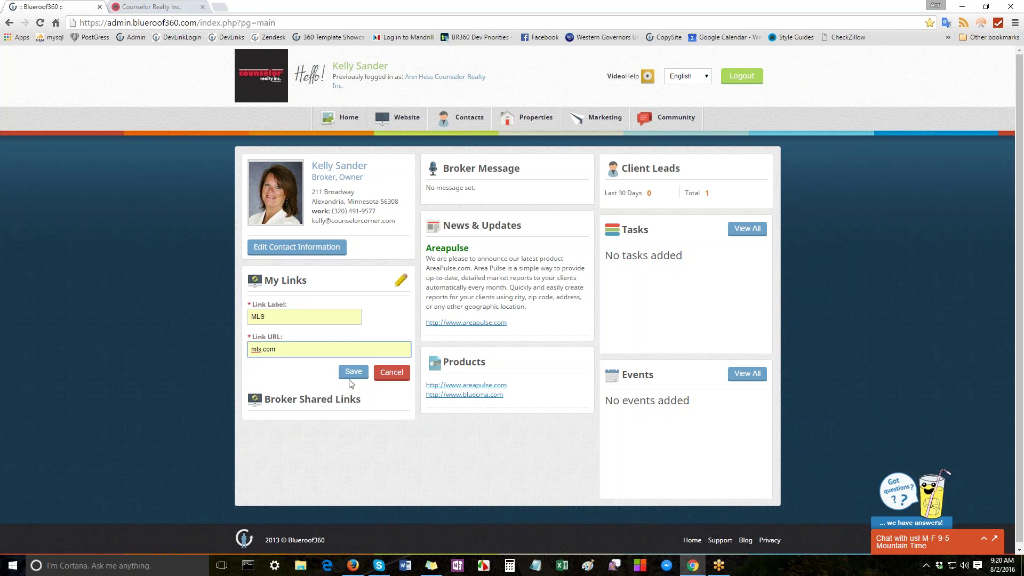
{"action": "left_click", "coordinate": [353, 372]}
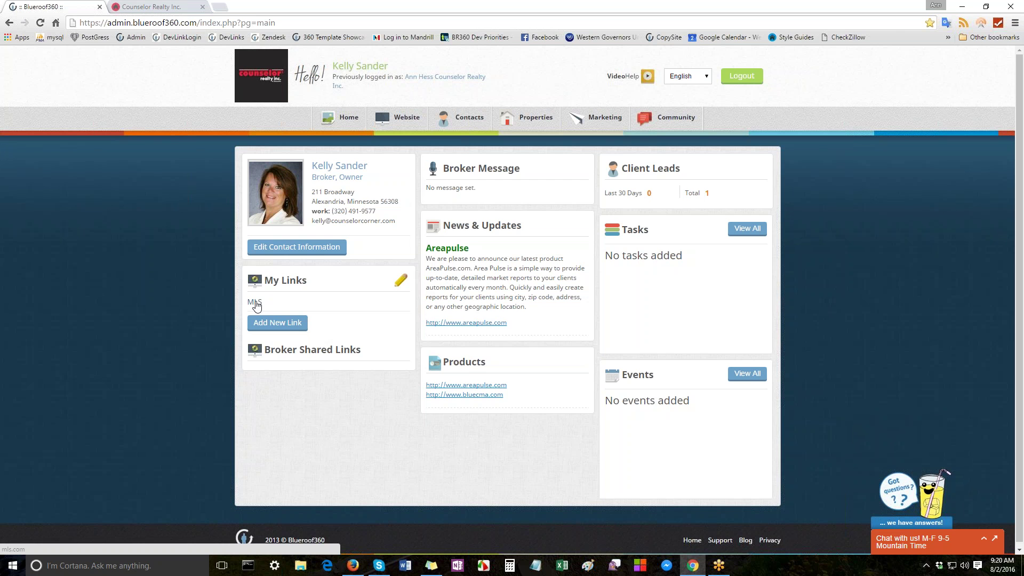
Step: Delete the MLS link from My Links
{"action": "left_click", "coordinate": [400, 281]}
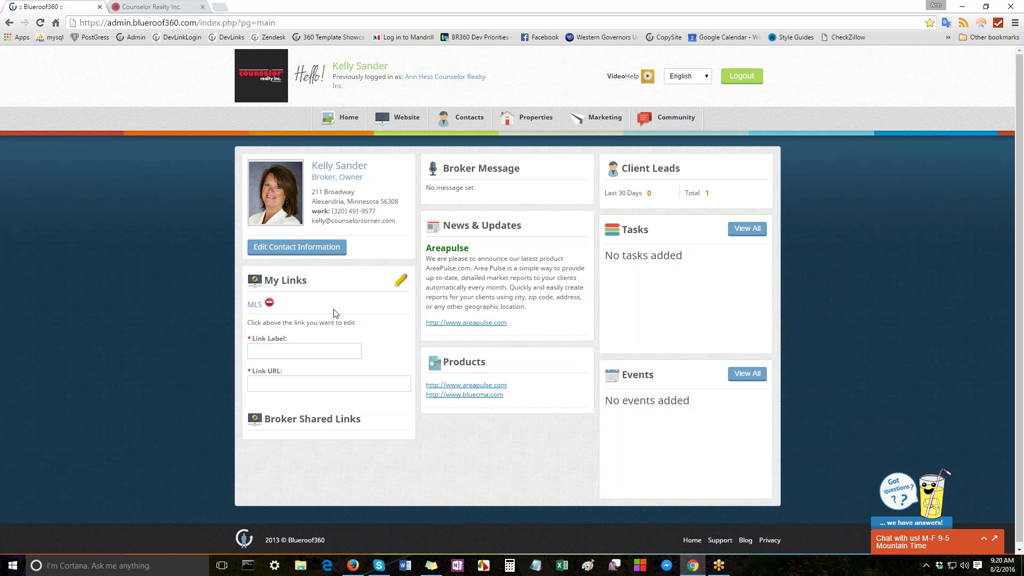
{"action": "left_click", "coordinate": [269, 302]}
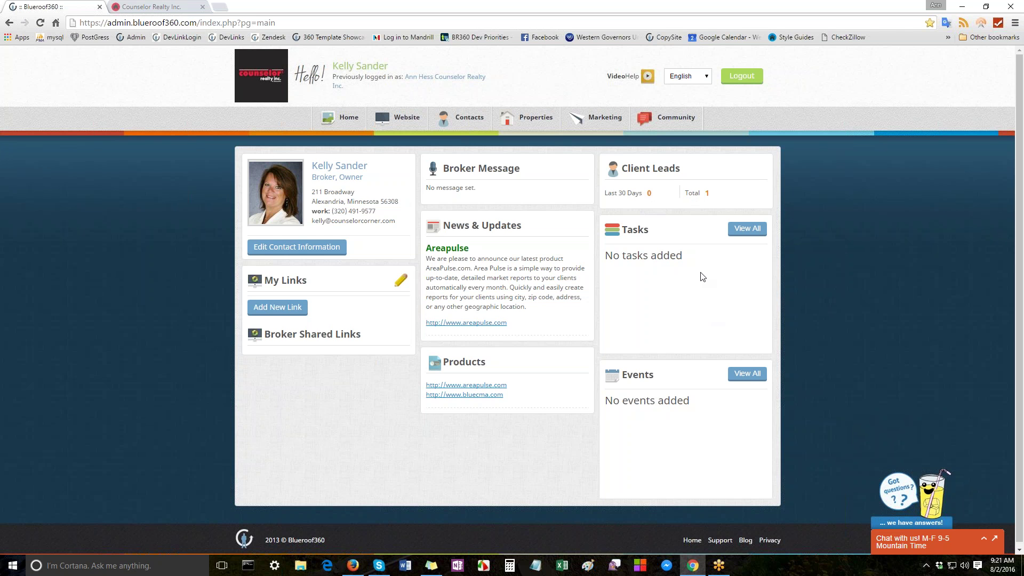
Step: View the Document Storage page with its personal and broker shared folders, and return to the dashboard
{"action": "mouse_move", "coordinate": [440, 114]}
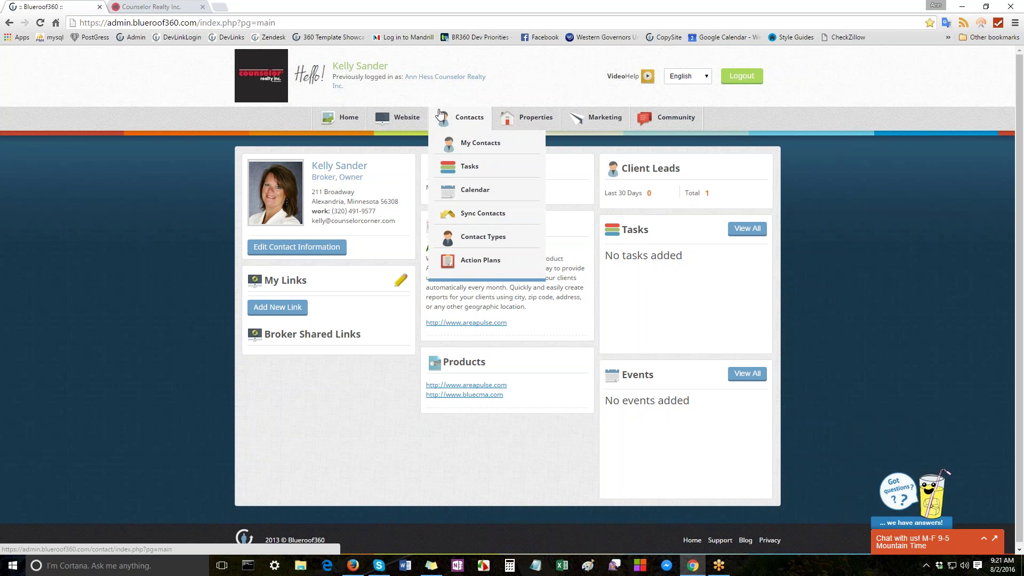
{"action": "mouse_move", "coordinate": [525, 117]}
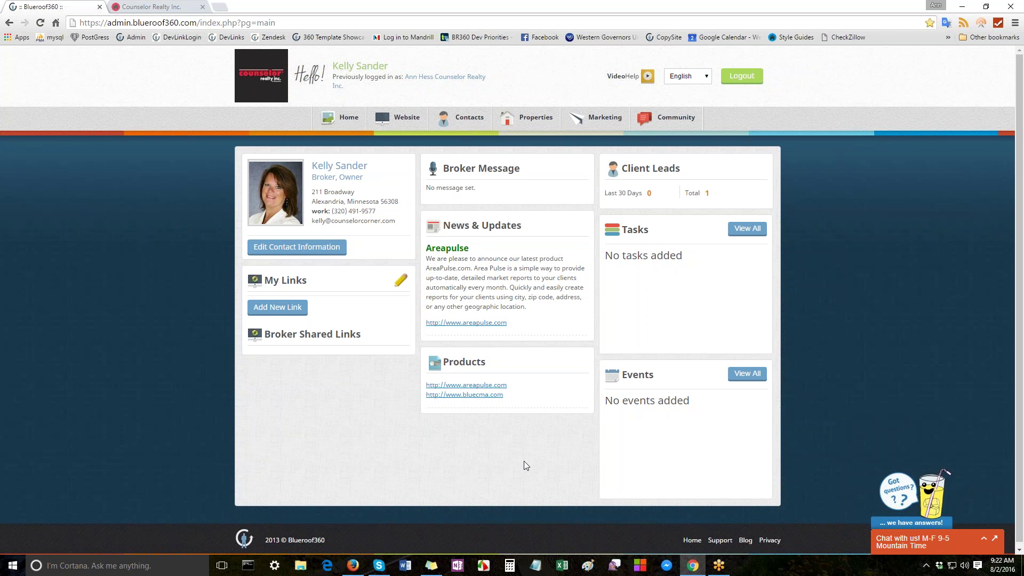
{"action": "mouse_move", "coordinate": [344, 119]}
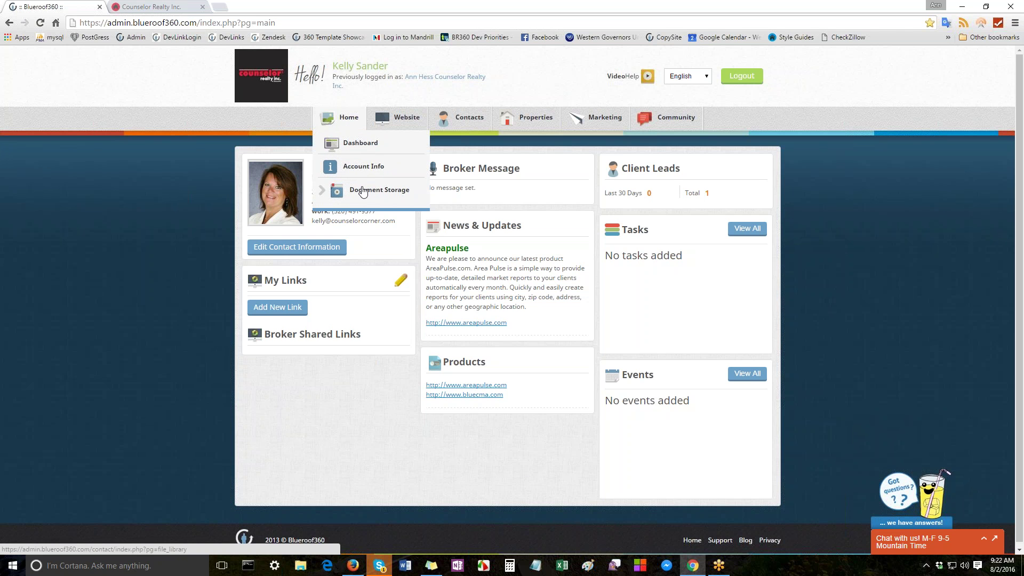
{"action": "left_click", "coordinate": [361, 191]}
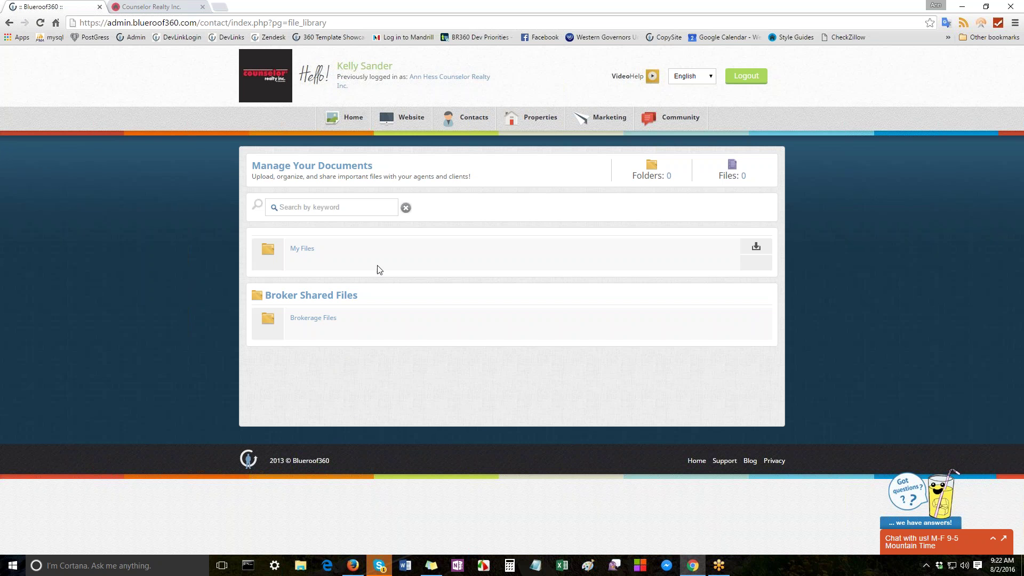
{"action": "left_click", "coordinate": [345, 117]}
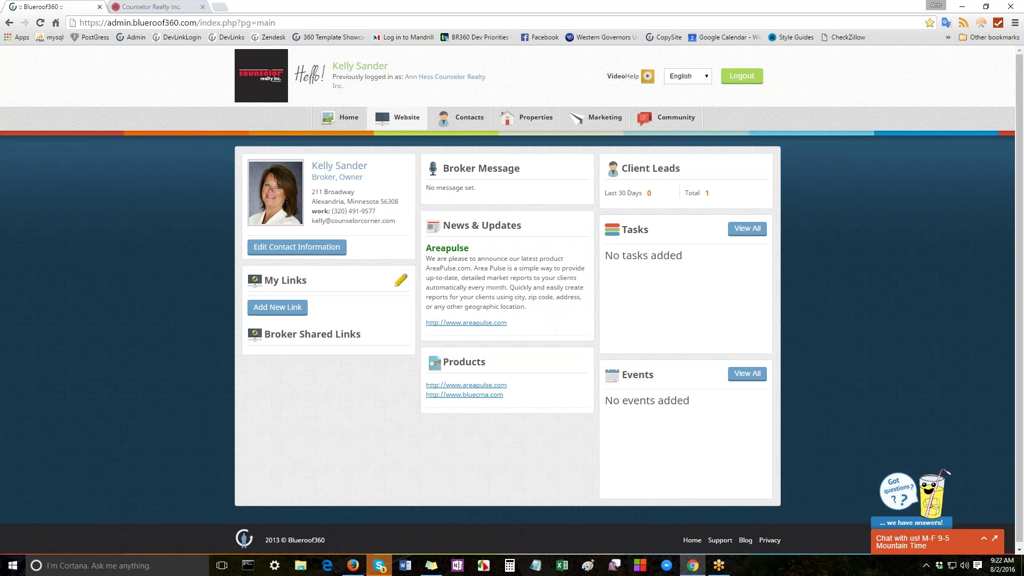
Step: Check the agent's public website and open the Site Information page in the Blueroof360 admin
{"action": "mouse_move", "coordinate": [400, 118]}
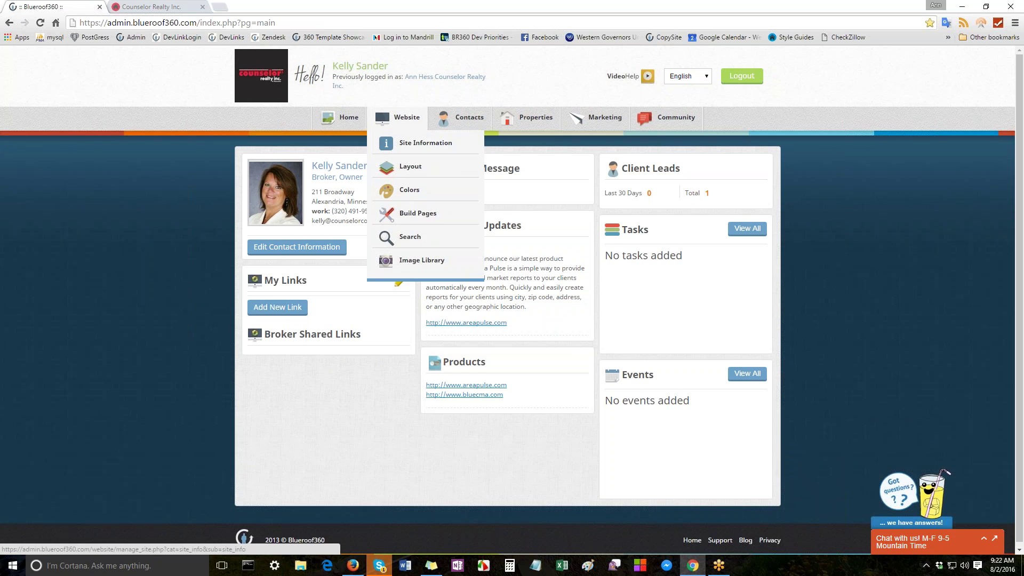
{"action": "left_click", "coordinate": [136, 7]}
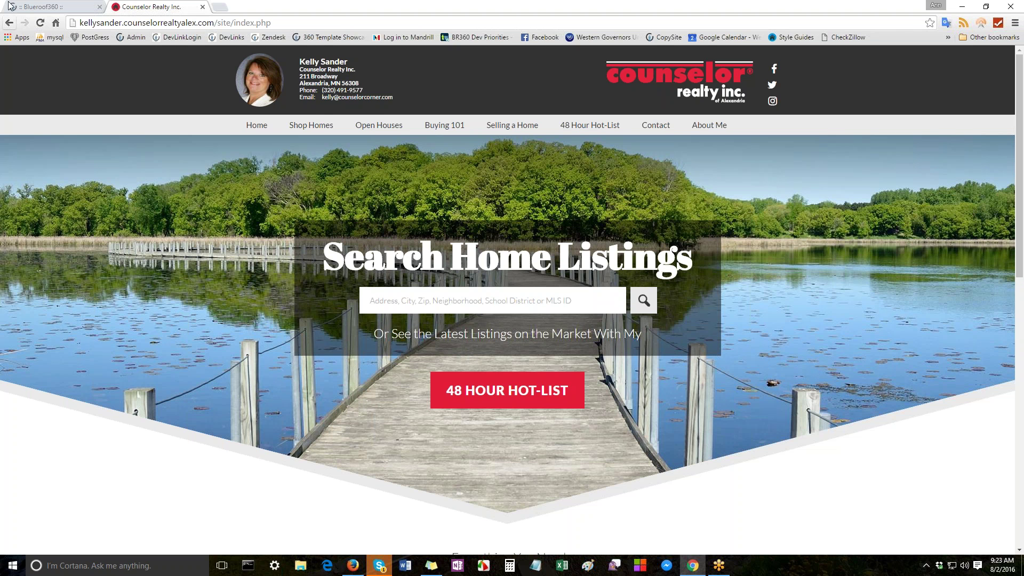
{"action": "left_click", "coordinate": [31, 8]}
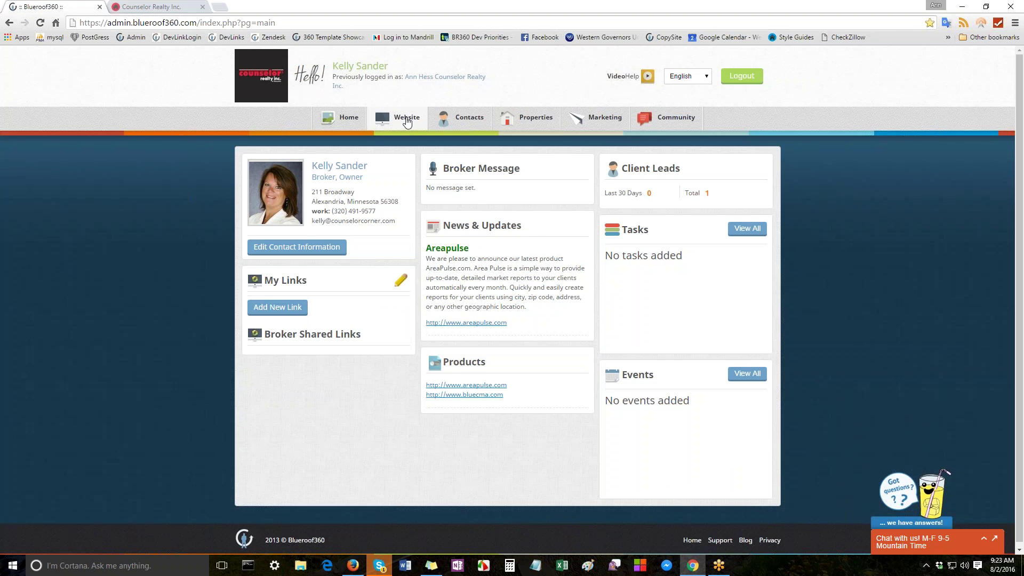
{"action": "mouse_move", "coordinate": [406, 119]}
{"action": "left_click", "coordinate": [421, 143]}
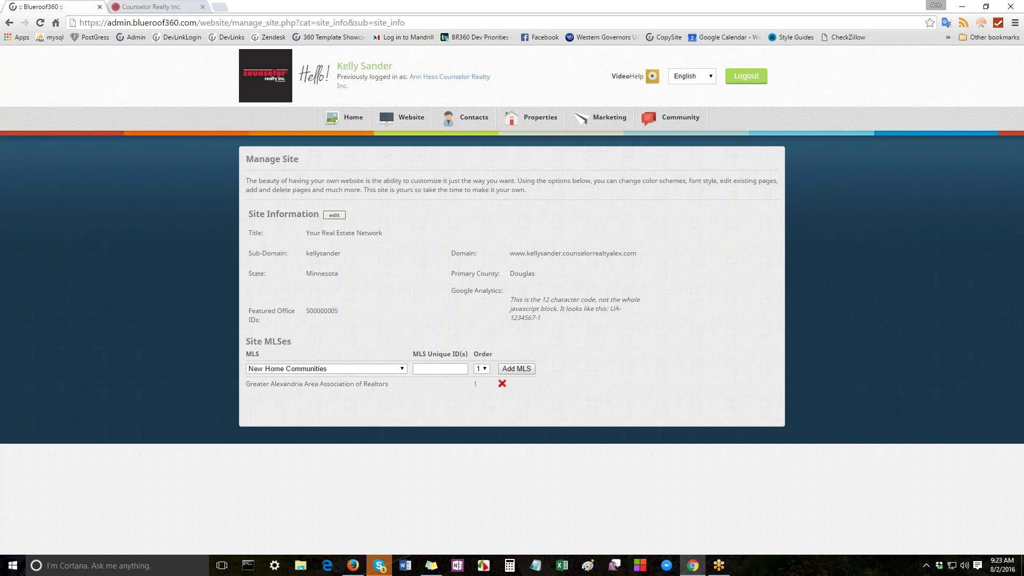
Step: Choose Greater Alexandria Area Association of Realtors as the MLS under Site MLSes and activate its MLS Unique ID(s) entry
{"action": "mouse_move", "coordinate": [408, 120]}
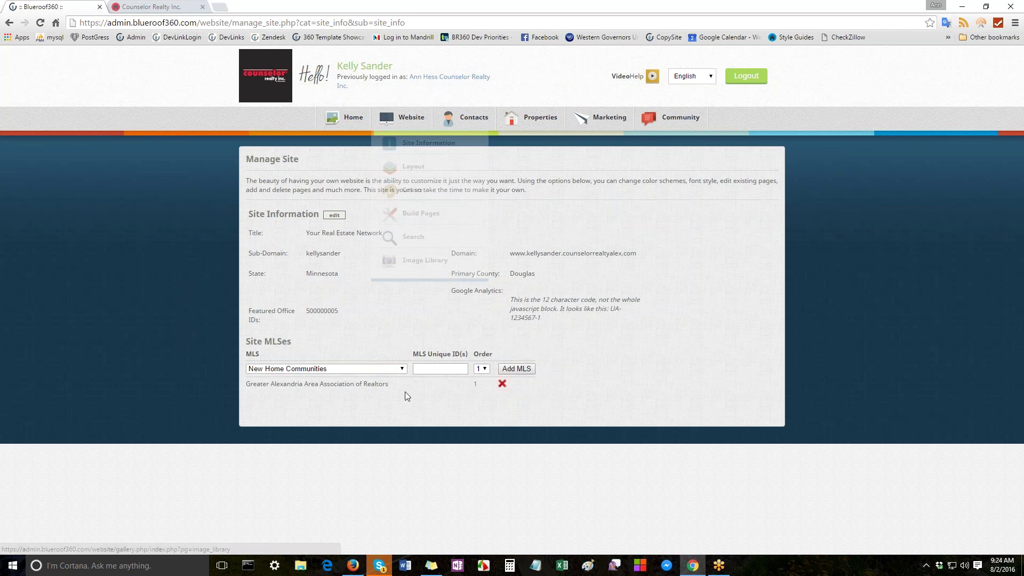
{"action": "left_click", "coordinate": [372, 372]}
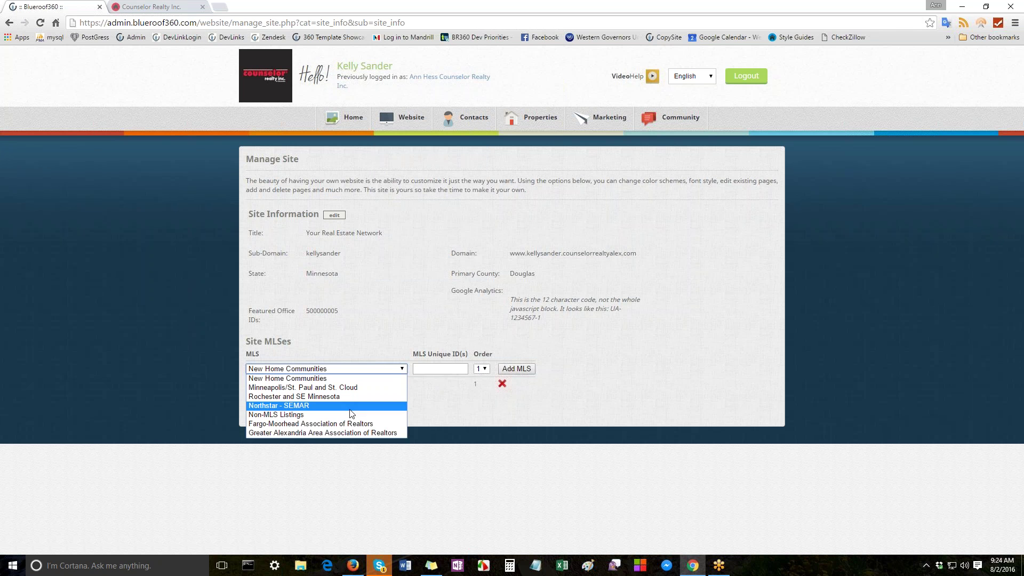
{"action": "left_click", "coordinate": [352, 440]}
{"action": "left_click", "coordinate": [441, 368]}
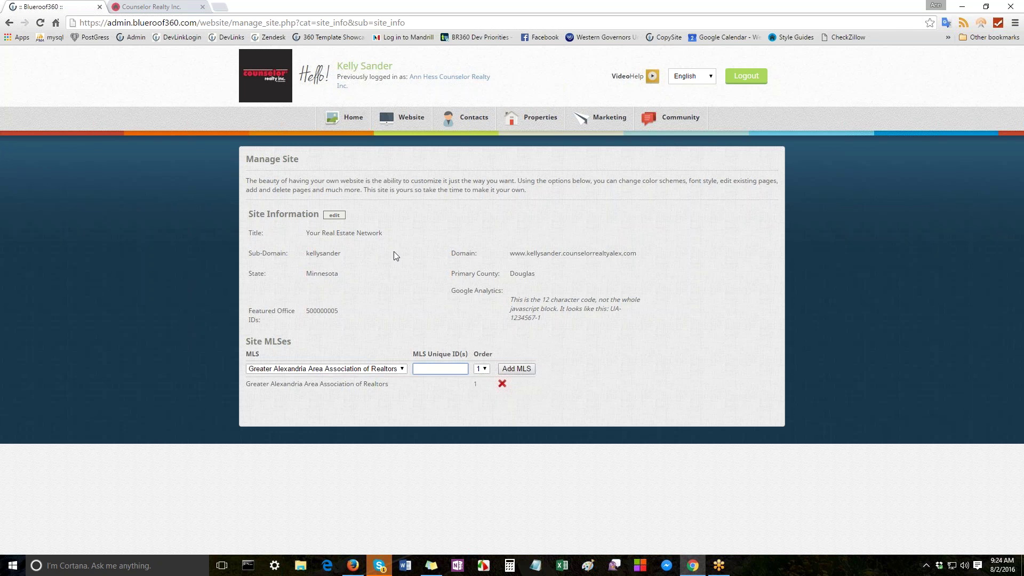
Step: Check the agent's public website, and open the Build Pages site map in the Blueroof360 admin
{"action": "mouse_move", "coordinate": [533, 119]}
{"action": "mouse_move", "coordinate": [406, 118]}
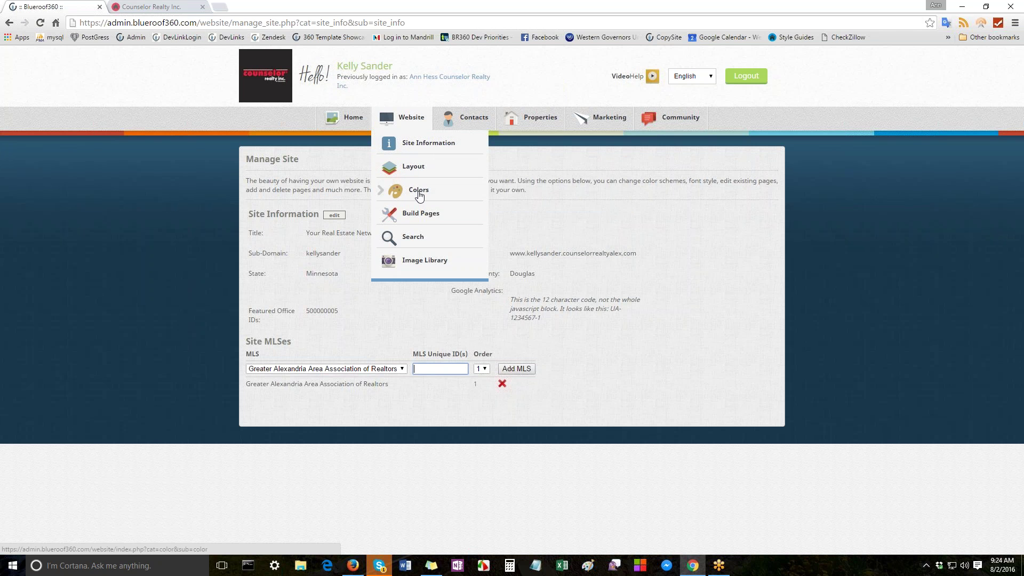
{"action": "left_click", "coordinate": [155, 7]}
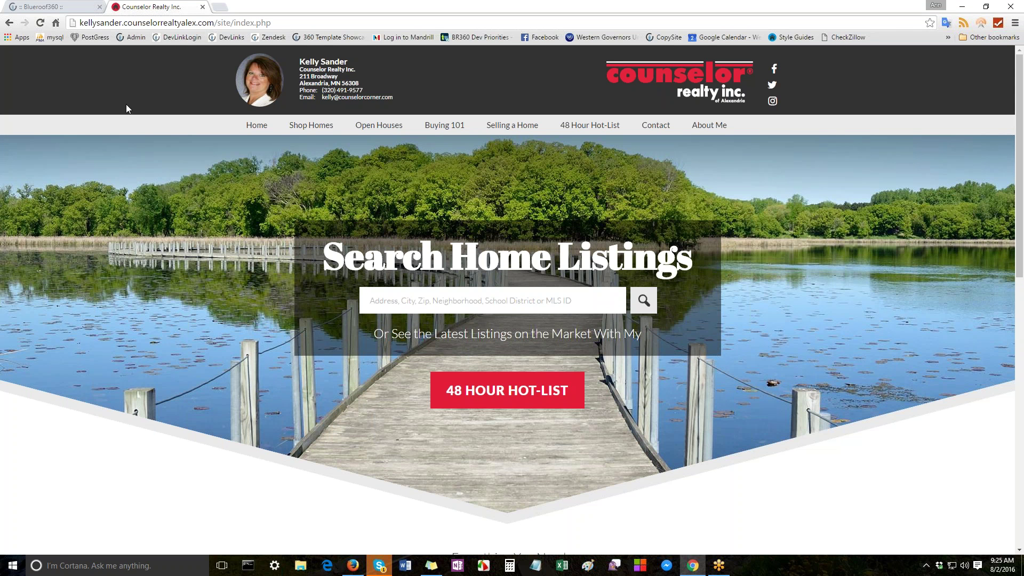
{"action": "left_click", "coordinate": [41, 10]}
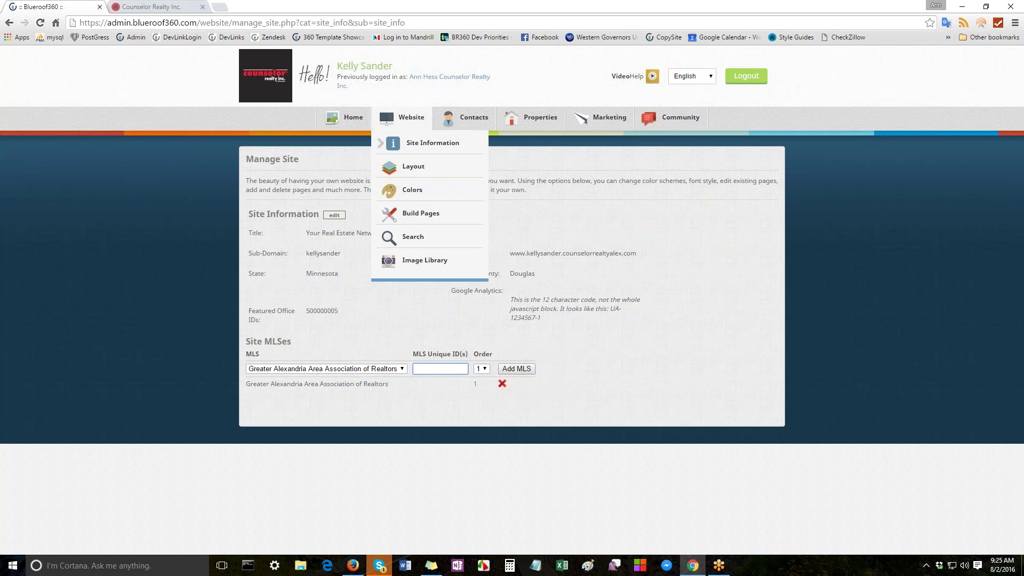
{"action": "left_click", "coordinate": [417, 216]}
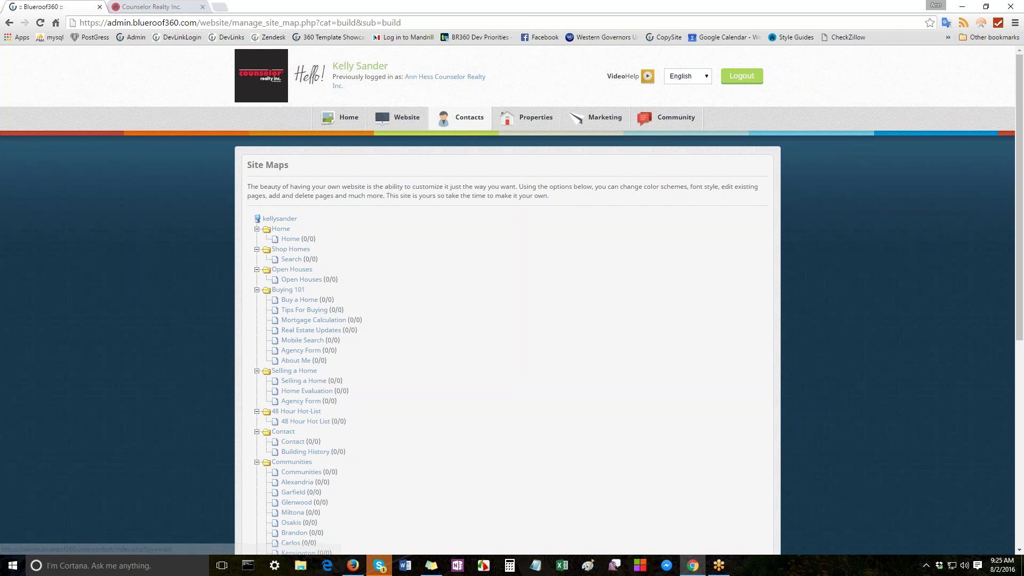
Step: Compare the public website's Shop Homes and Buying 101 navigation entries with the admin's site map
{"action": "mouse_move", "coordinate": [472, 134]}
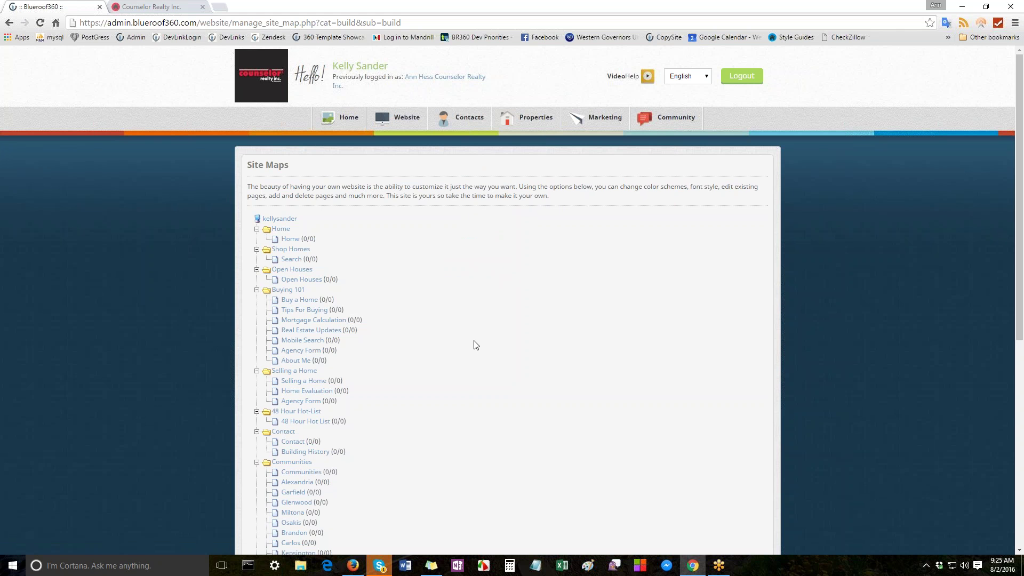
{"action": "left_click", "coordinate": [162, 7]}
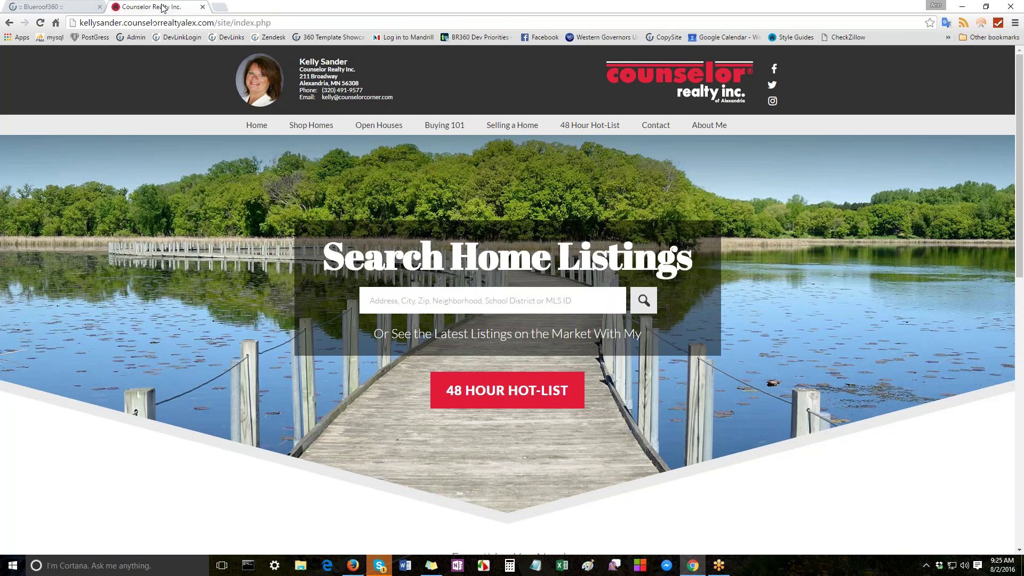
{"action": "mouse_move", "coordinate": [325, 133]}
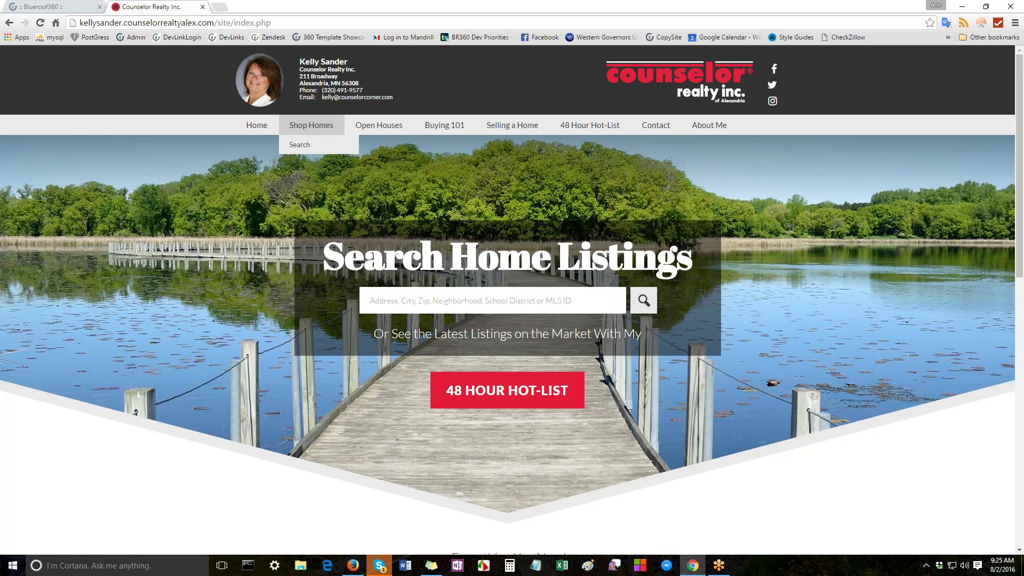
{"action": "mouse_move", "coordinate": [441, 128]}
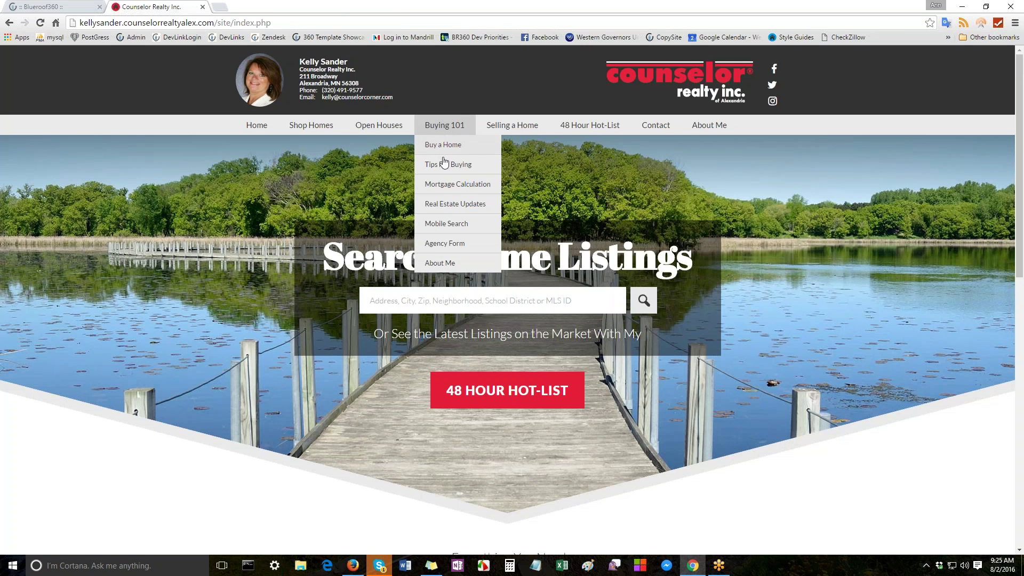
{"action": "left_click", "coordinate": [65, 9]}
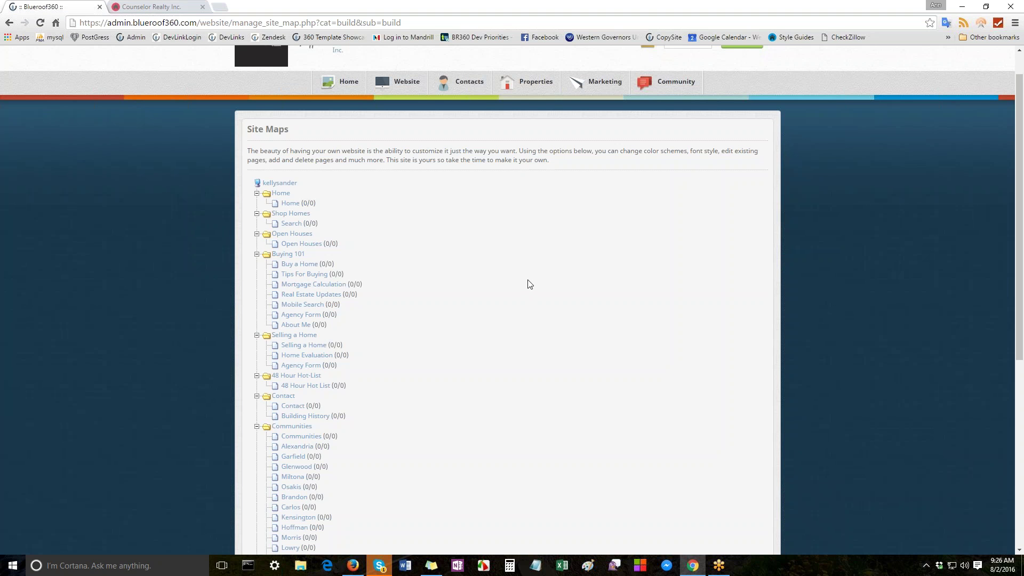
Step: Move the Building History page into the Selling a Home folder and 48 Hour Hot List into Buying 101
{"action": "scroll", "coordinate": [530, 284], "scroll_direction": "down", "scroll_amount": 1}
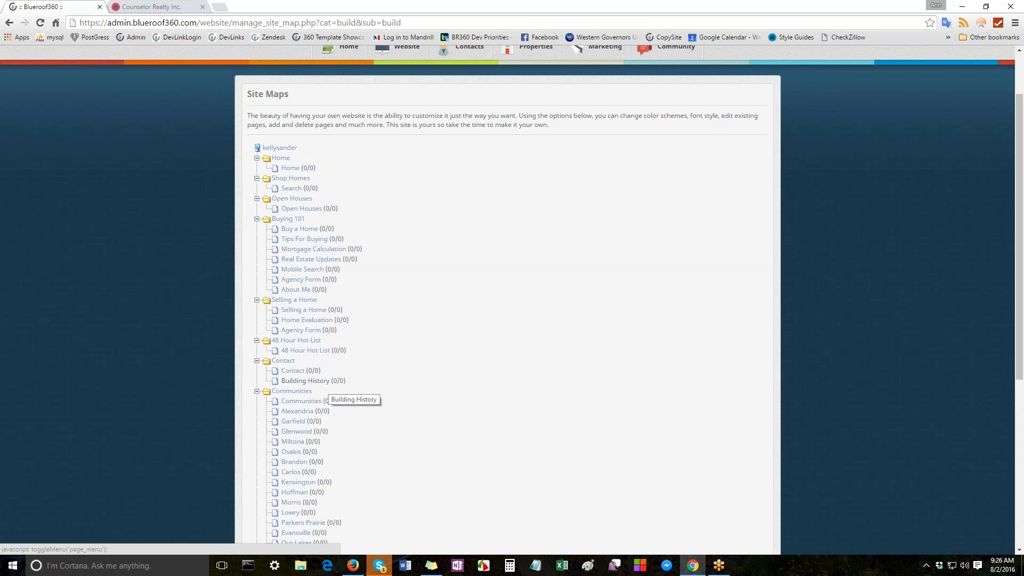
{"action": "left_click_drag", "start_coordinate": [326, 395], "coordinate": [326, 396]}
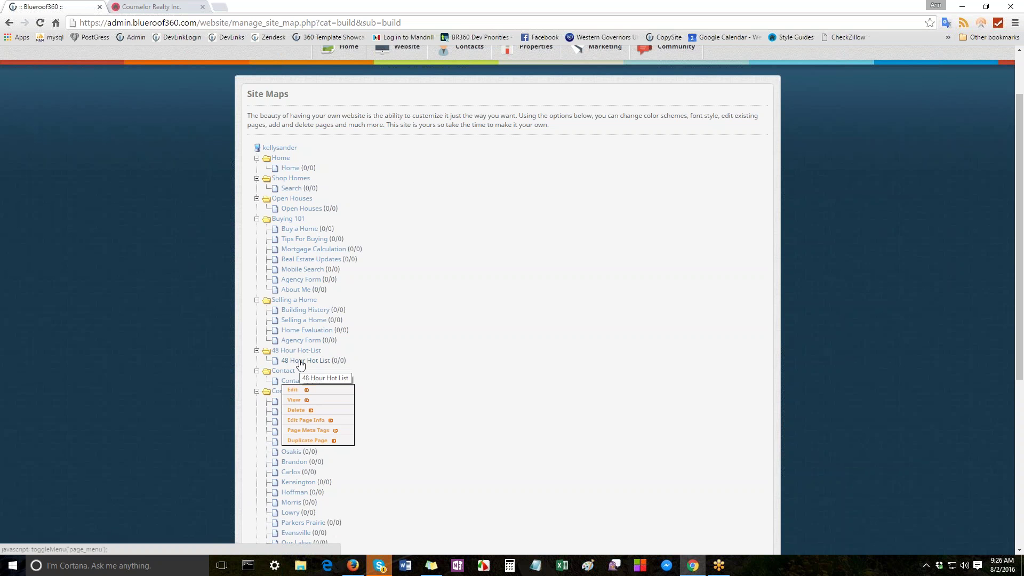
{"action": "left_click_drag", "start_coordinate": [300, 364], "coordinate": [291, 283]}
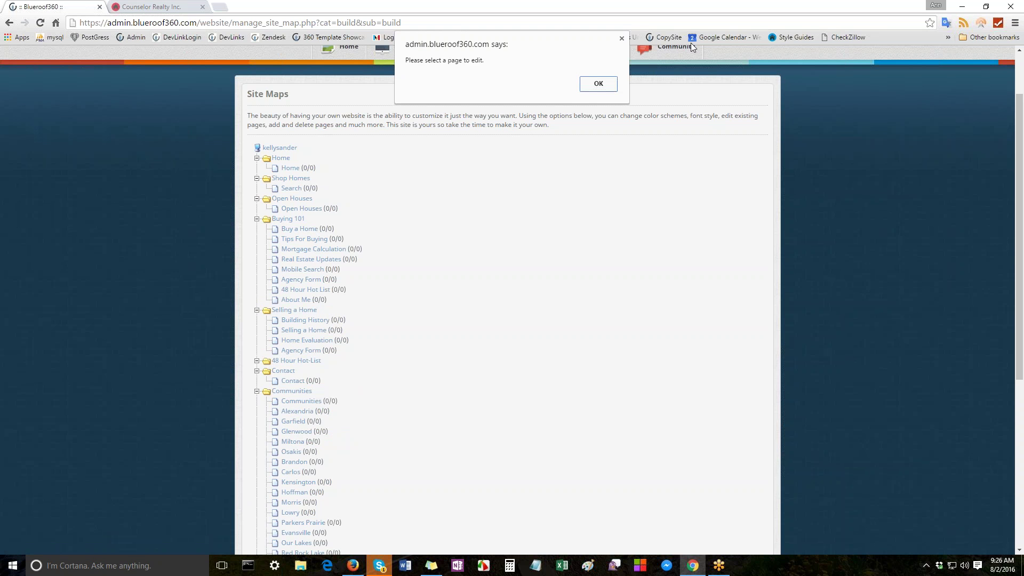
{"action": "left_click", "coordinate": [588, 82]}
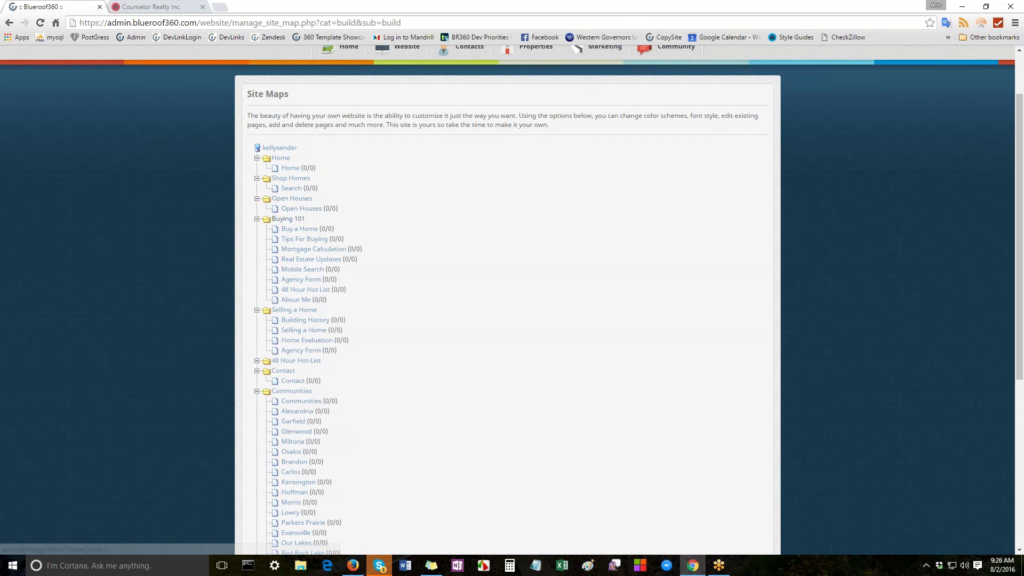
Step: Open the Buy a Home page from Buying 101 in the page editor, rechecking the site map
{"action": "left_click", "coordinate": [316, 232]}
{"action": "left_click", "coordinate": [331, 243]}
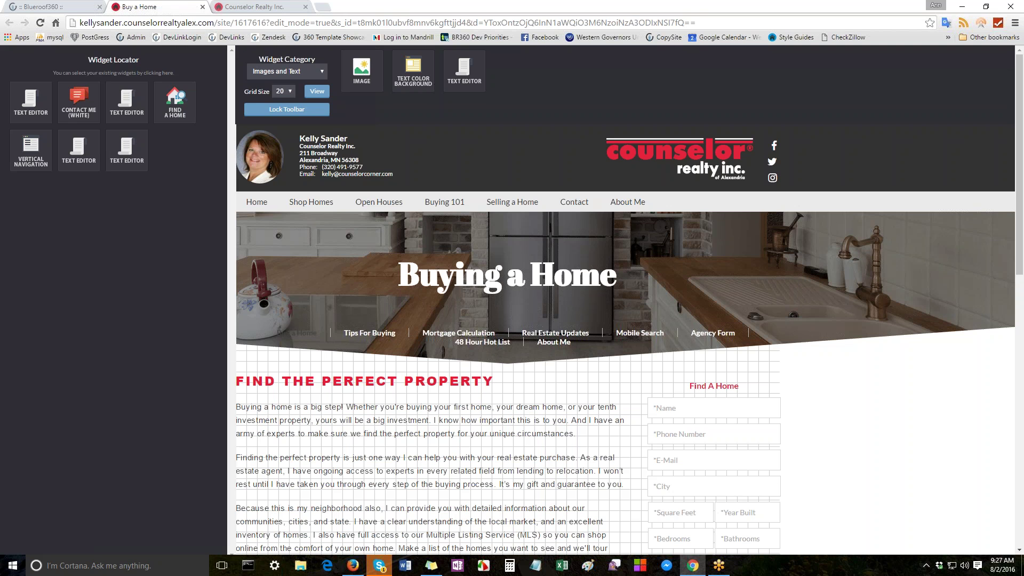
{"action": "left_click", "coordinate": [37, 7]}
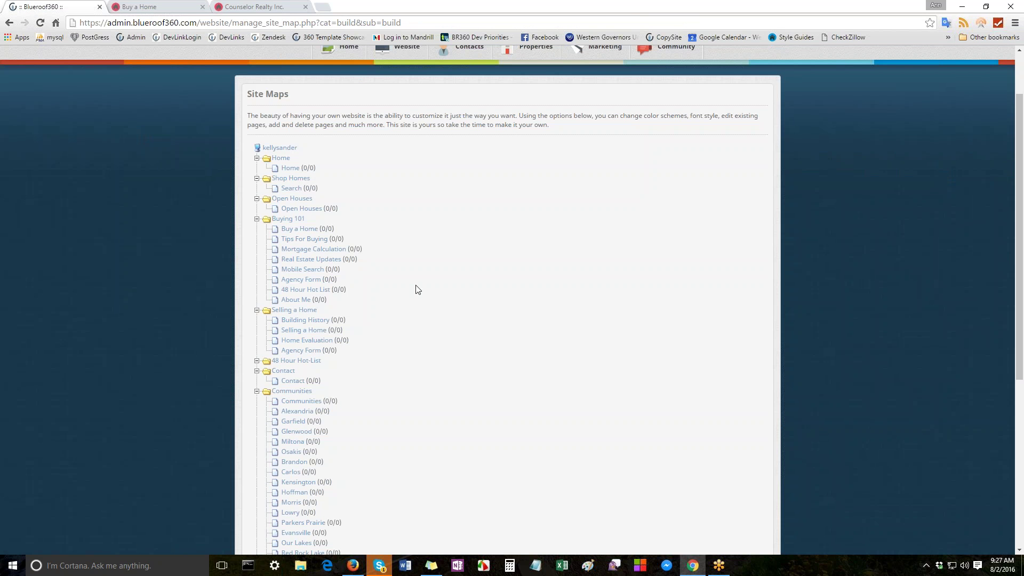
{"action": "scroll", "coordinate": [410, 290], "scroll_direction": "up", "scroll_amount": 2}
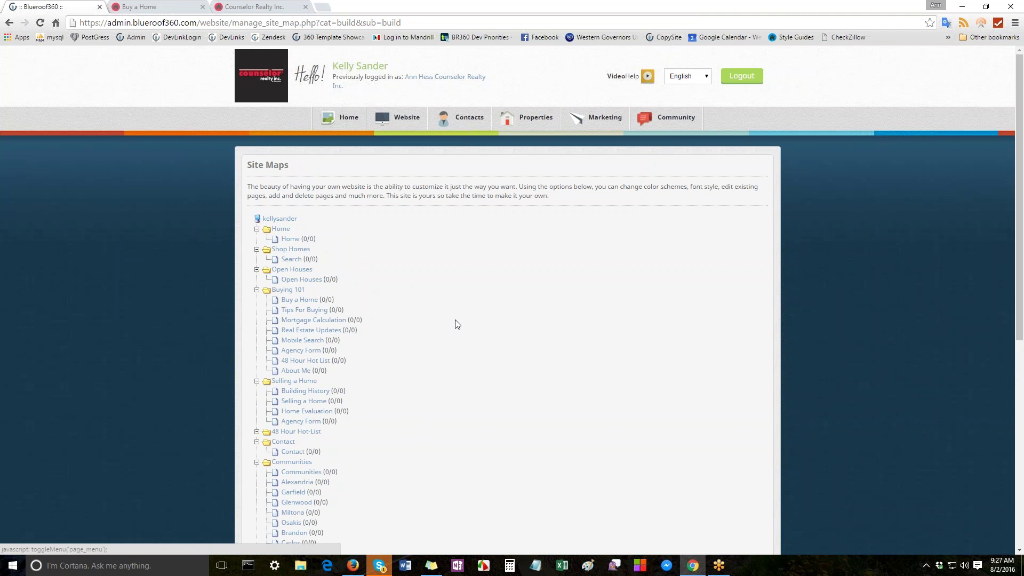
{"action": "left_click", "coordinate": [167, 11]}
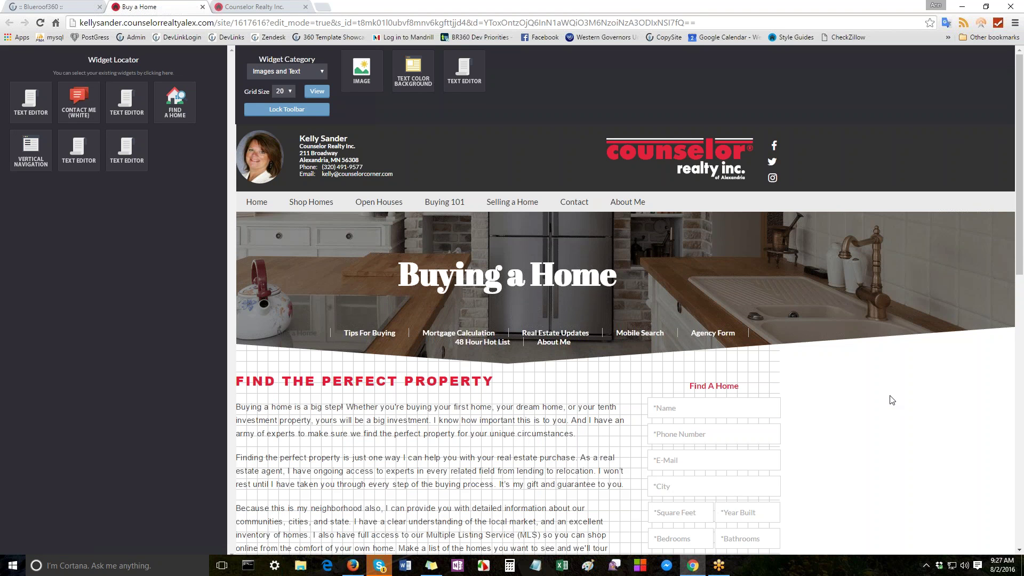
Step: Locate the Buy a Home page's existing text, navigation and form widgets using the Widget Locator
{"action": "scroll", "coordinate": [891, 400], "scroll_direction": "down", "scroll_amount": 1}
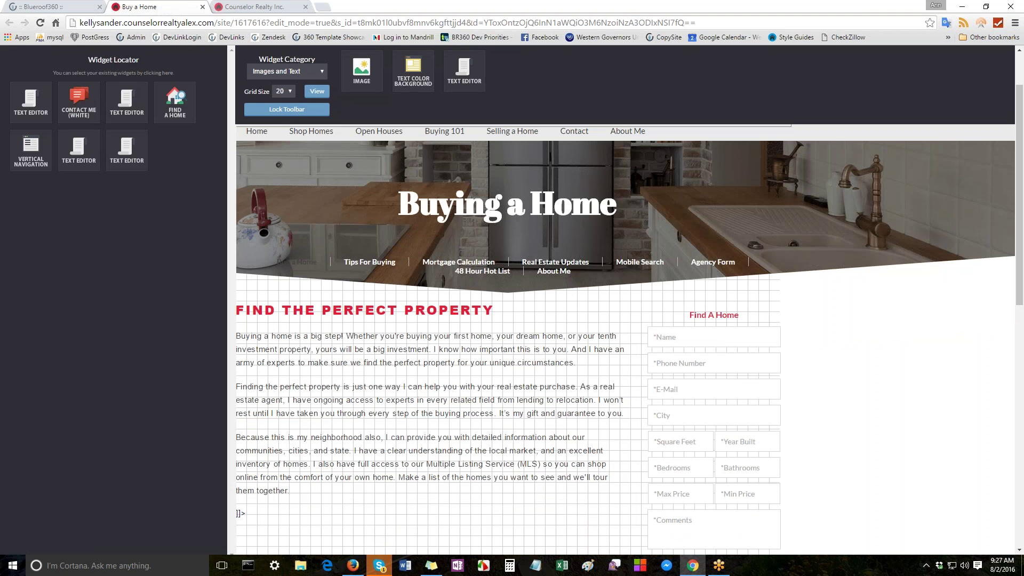
{"action": "mouse_move", "coordinate": [122, 155]}
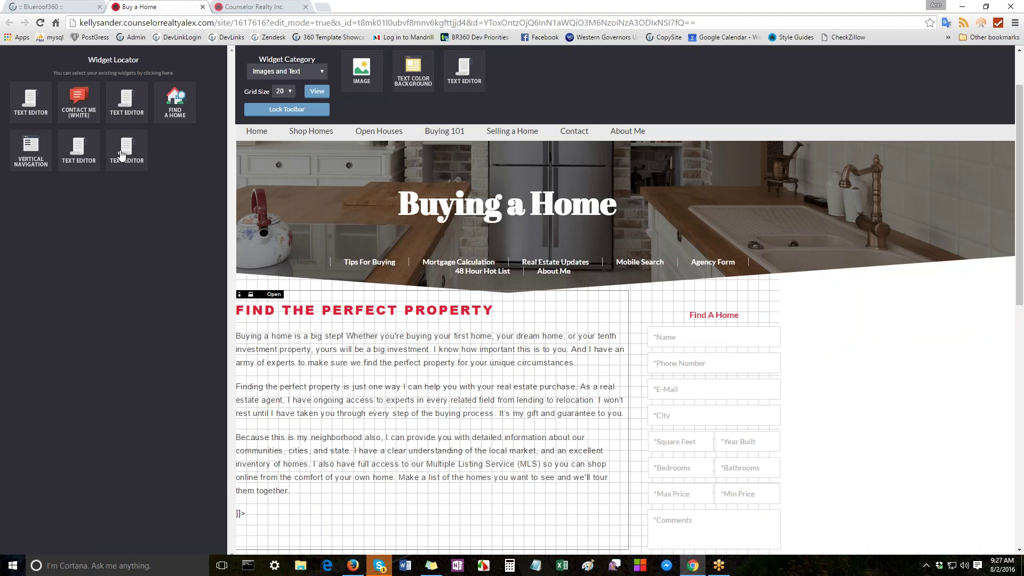
{"action": "mouse_move", "coordinate": [27, 146]}
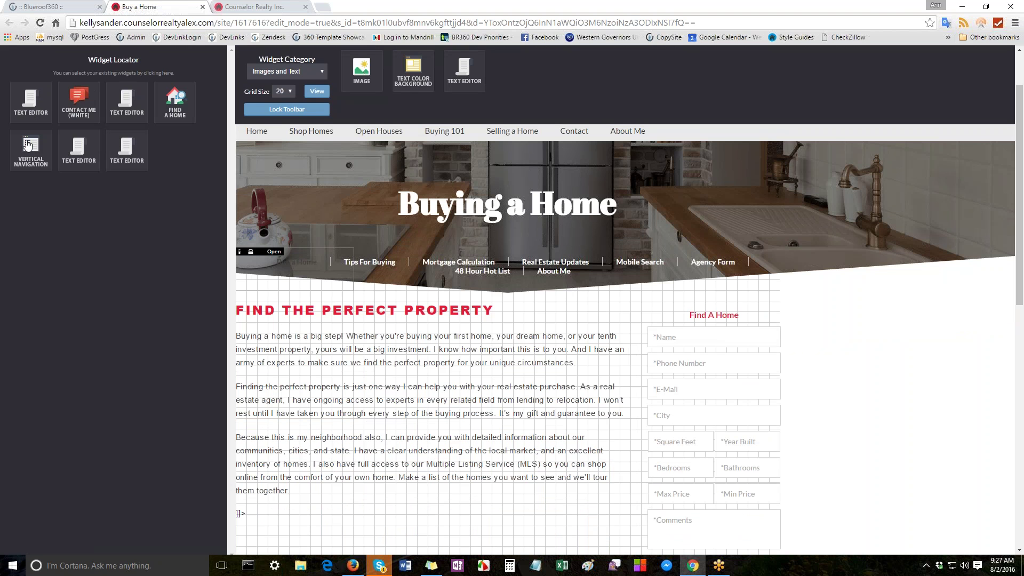
{"action": "mouse_move", "coordinate": [166, 111]}
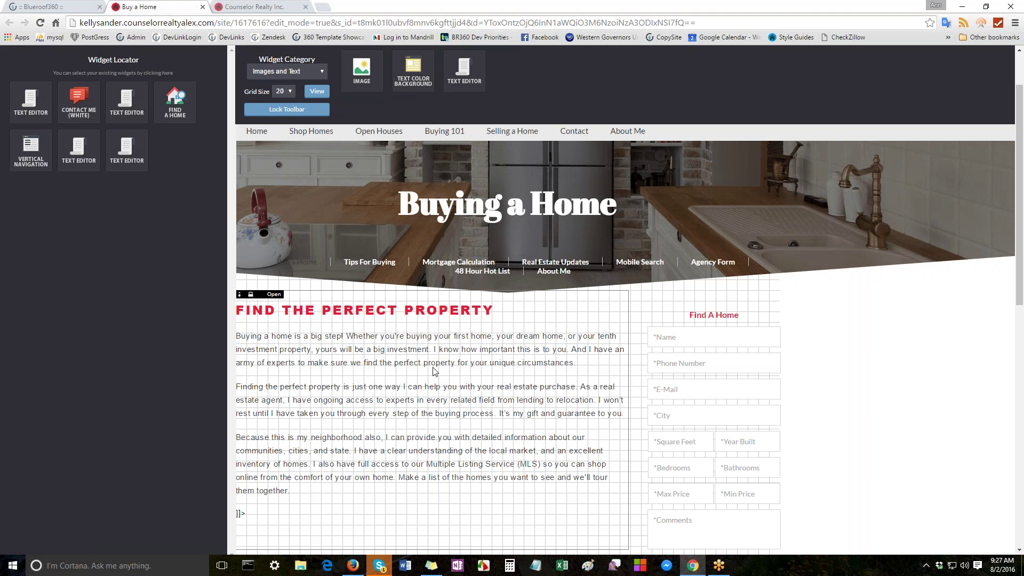
Step: Open the Find The Perfect Property text widget for editing and save it
{"action": "left_click", "coordinate": [274, 296]}
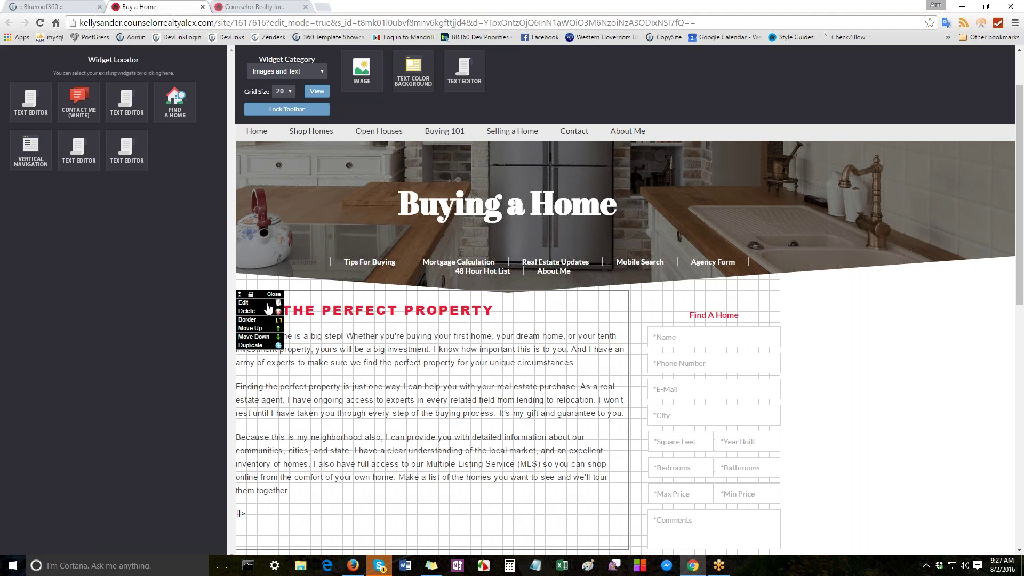
{"action": "left_click", "coordinate": [267, 303]}
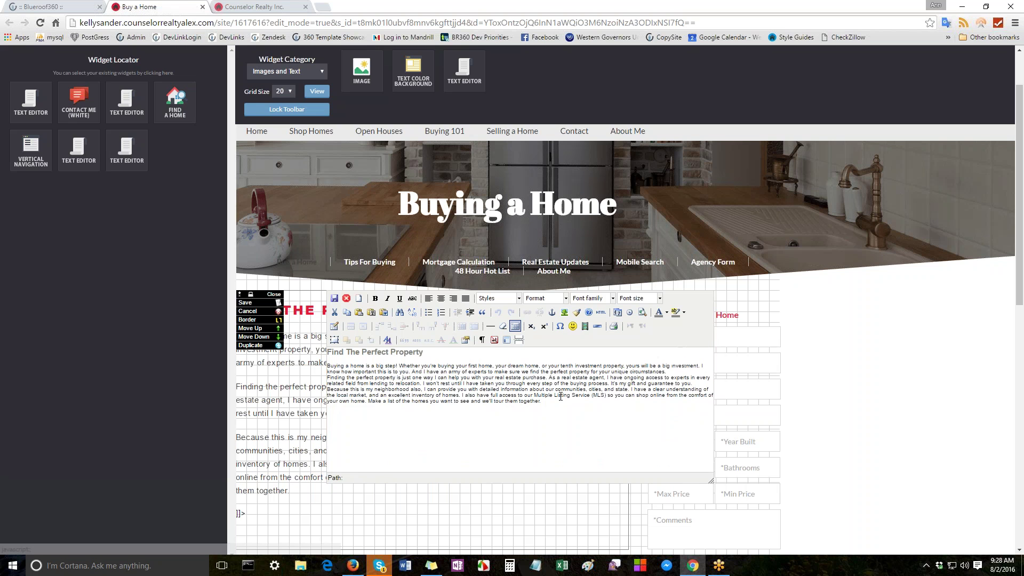
{"action": "left_click", "coordinate": [560, 396]}
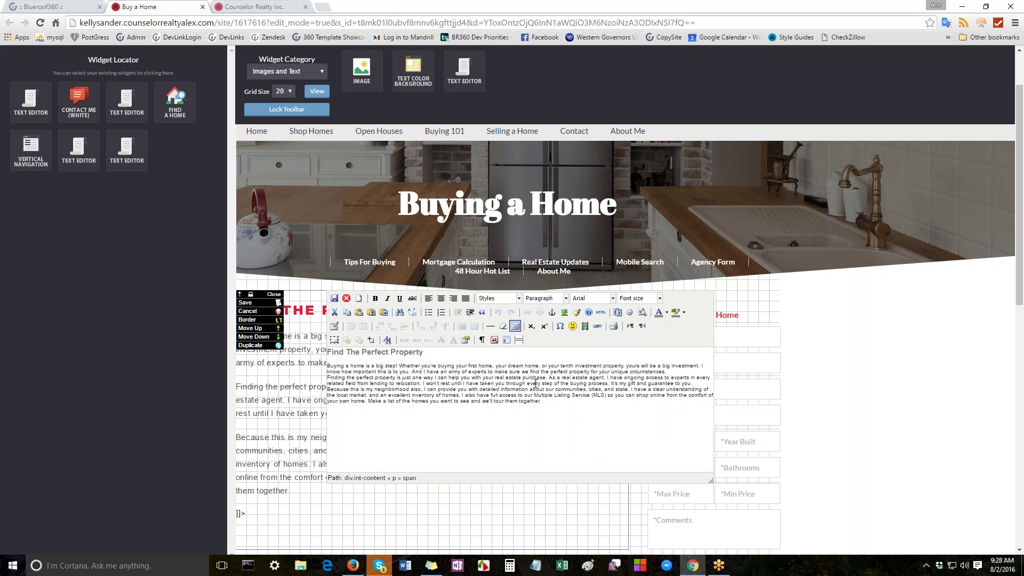
{"action": "left_click", "coordinate": [335, 298]}
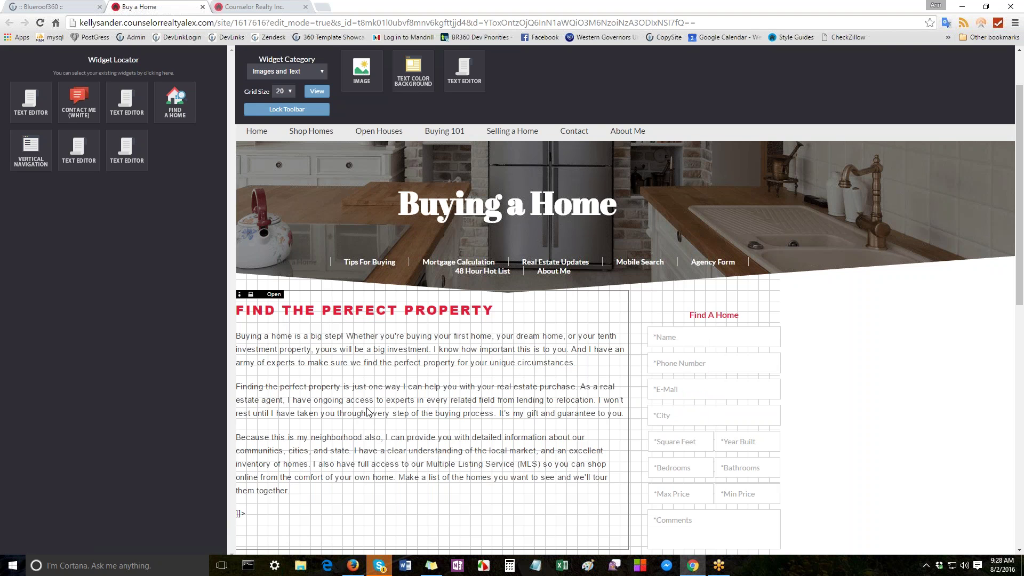
Step: Place an Image widget below the Find The Perfect Property text and open its image settings
{"action": "scroll", "coordinate": [367, 410], "scroll_direction": "down", "scroll_amount": 2}
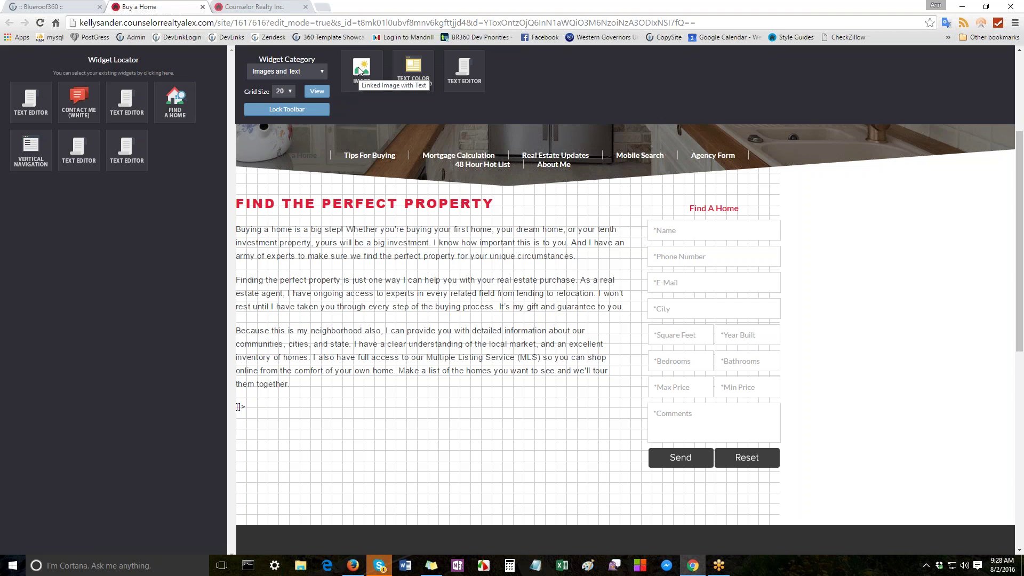
{"action": "left_click_drag", "start_coordinate": [361, 72], "coordinate": [335, 405]}
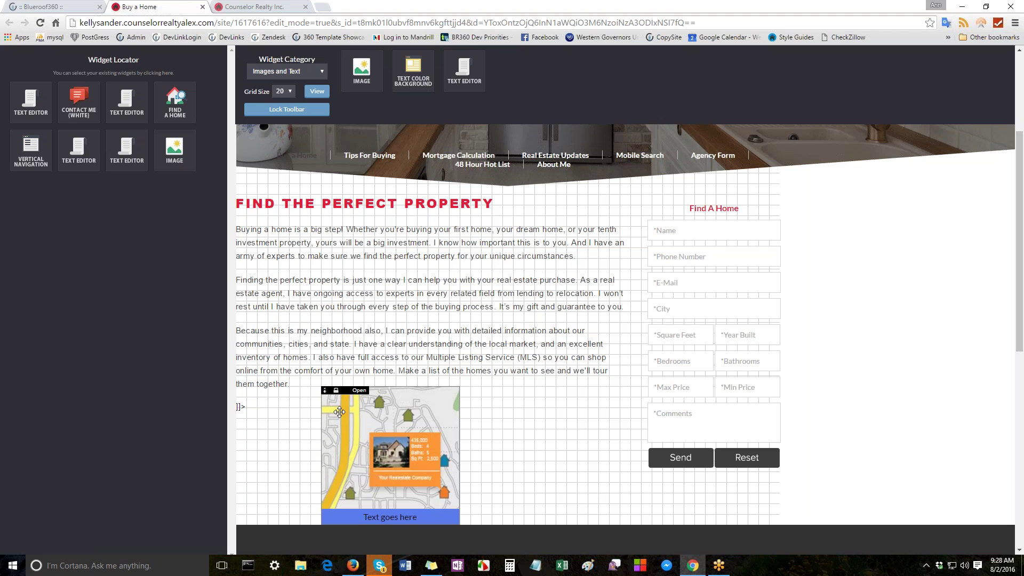
{"action": "left_click", "coordinate": [357, 396]}
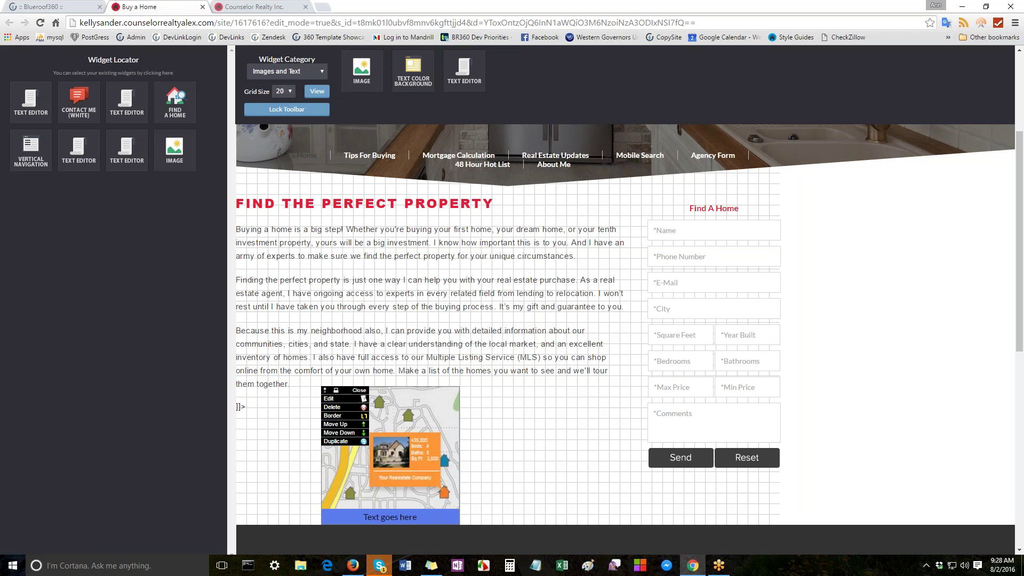
{"action": "left_click", "coordinate": [357, 400]}
{"action": "scroll", "coordinate": [569, 479], "scroll_direction": "down", "scroll_amount": 2}
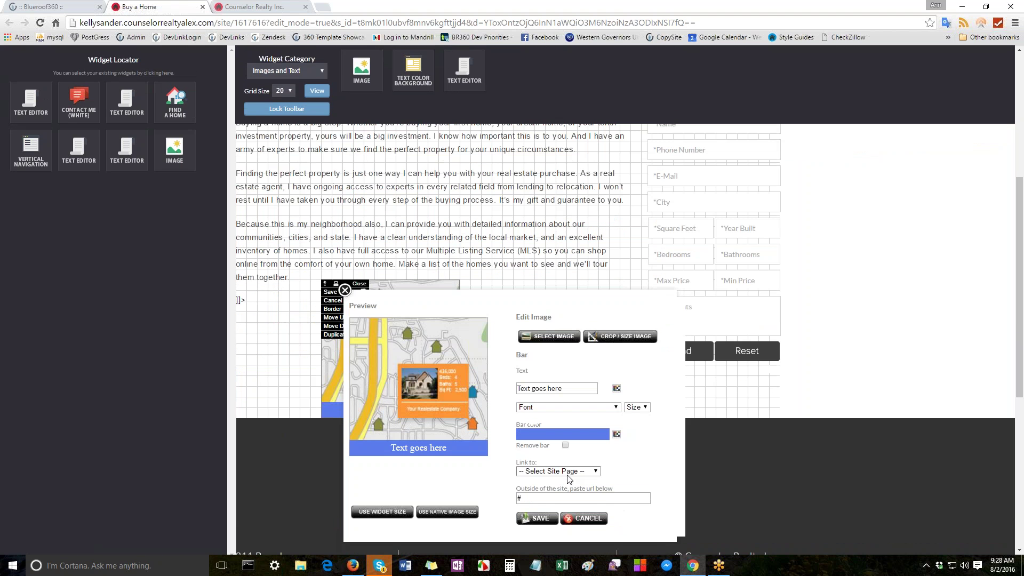
Step: Set the widget's image to agent.gif, remove its text bar, and save the widget
{"action": "left_click", "coordinate": [566, 471]}
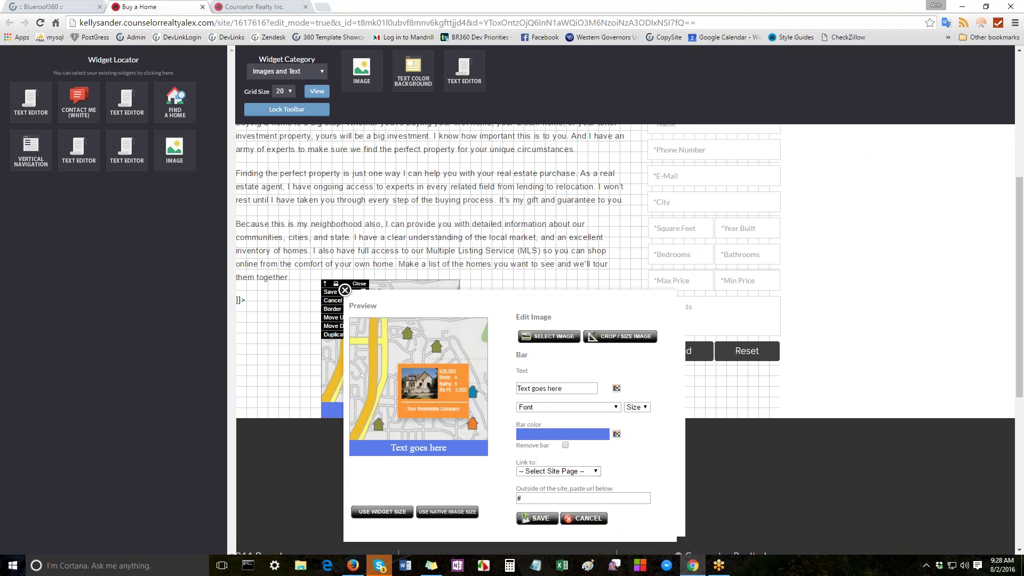
{"action": "left_click", "coordinate": [549, 336]}
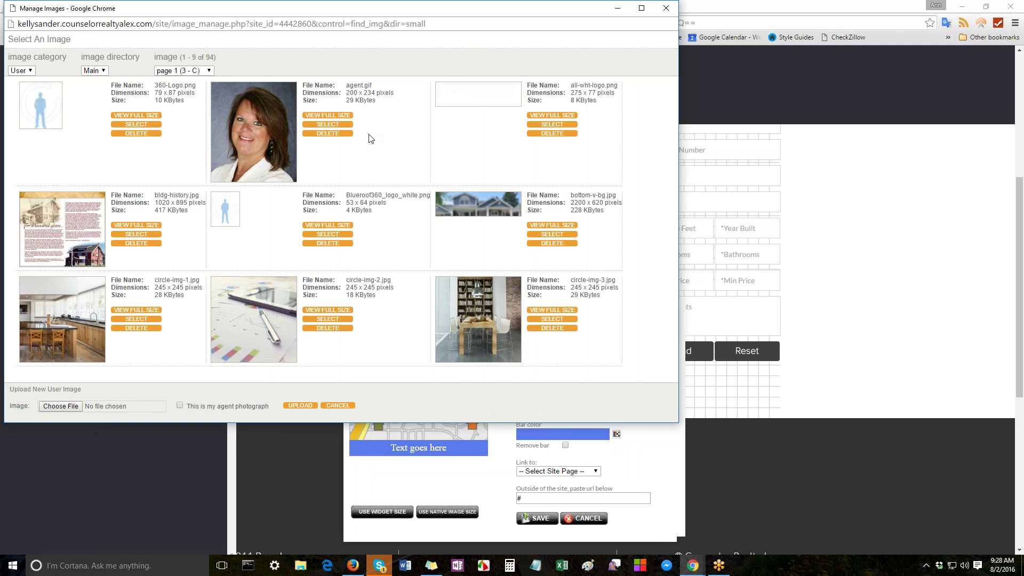
{"action": "left_click", "coordinate": [322, 126]}
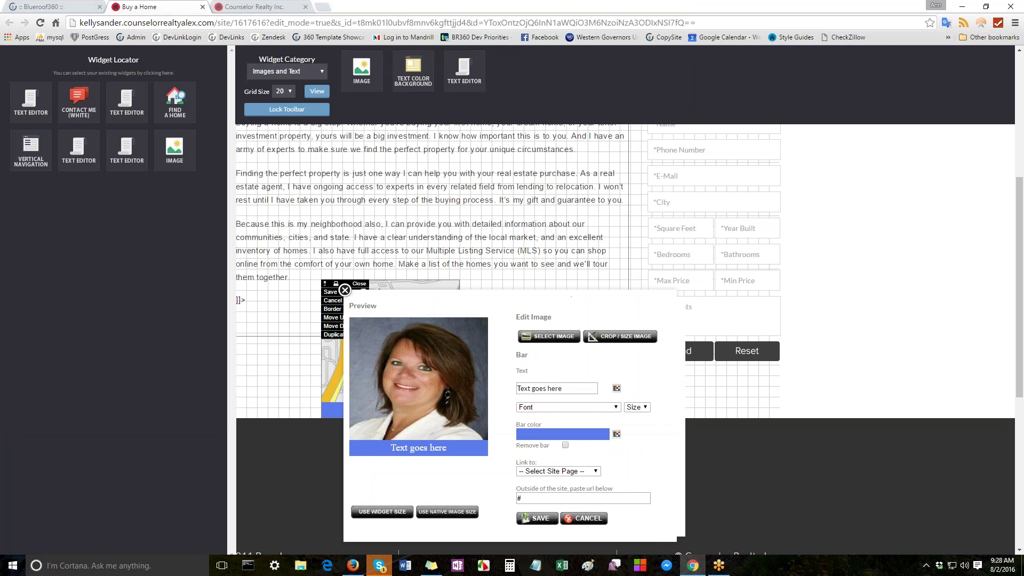
{"action": "left_click", "coordinate": [566, 445]}
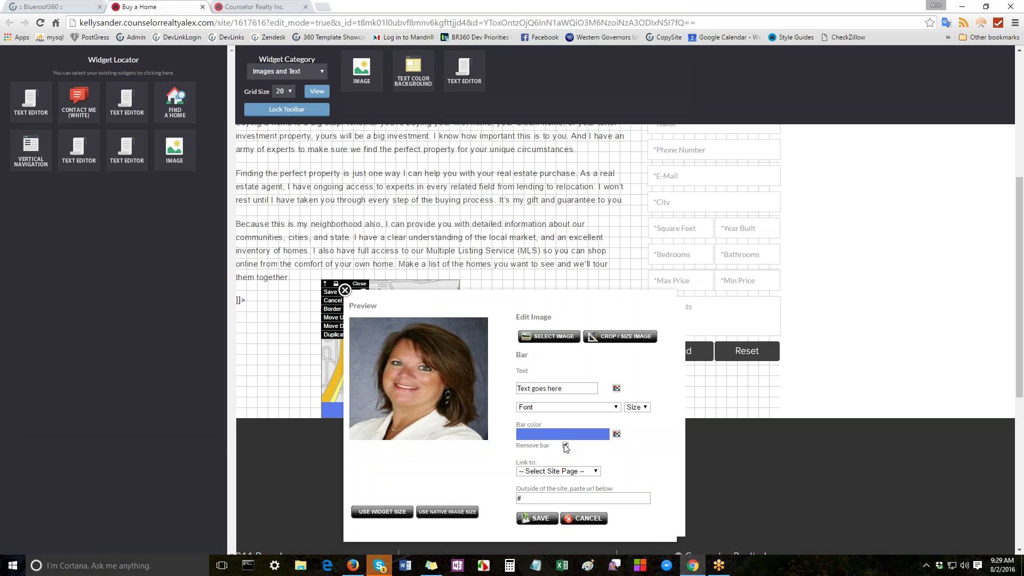
{"action": "left_click", "coordinate": [539, 518]}
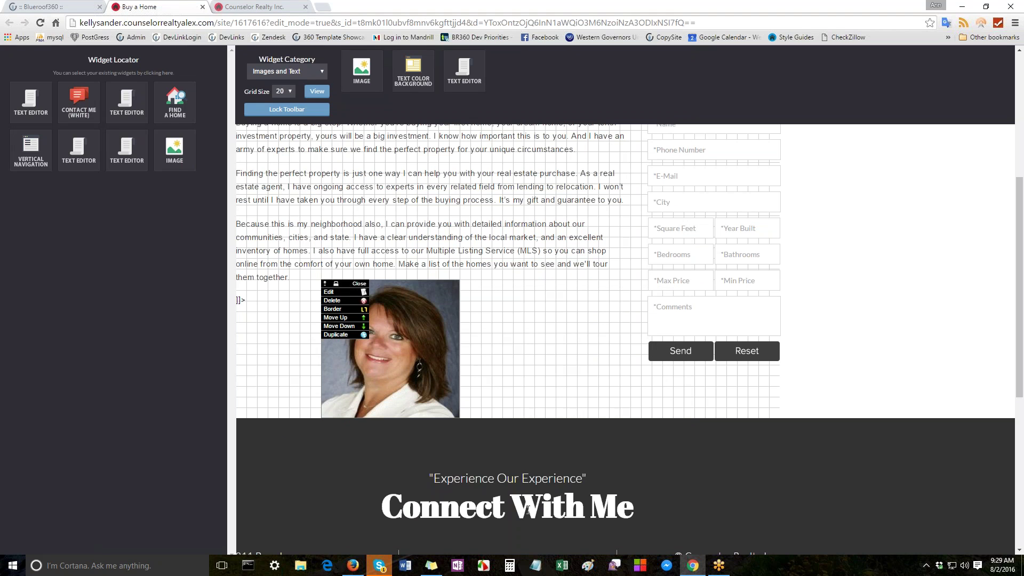
{"action": "left_click", "coordinate": [356, 286]}
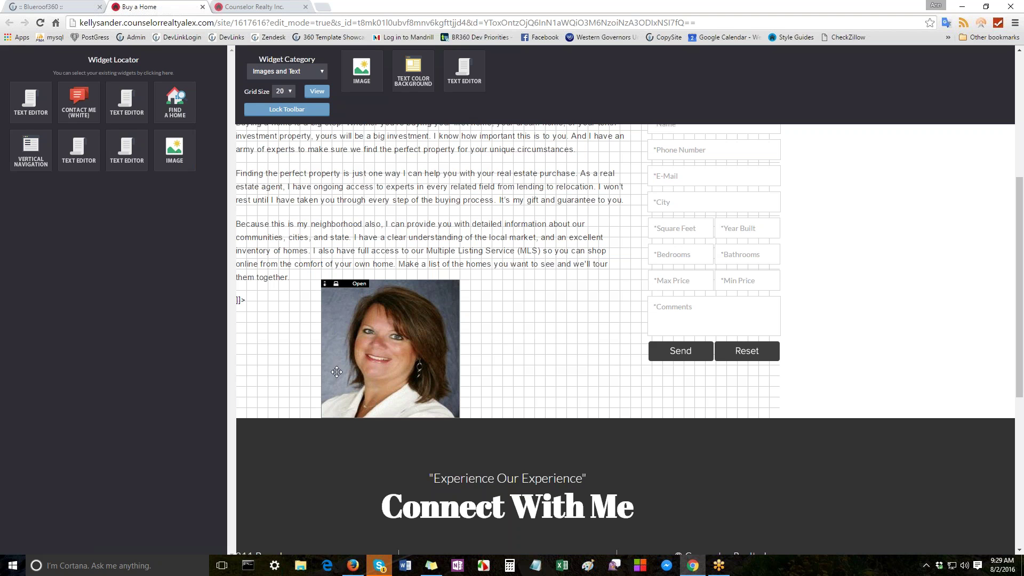
Step: Unlock the agent image widget below the Find The Perfect Property text and scale it down
{"action": "left_click", "coordinate": [336, 284]}
{"action": "left_click_drag", "start_coordinate": [459, 418], "coordinate": [396, 396]}
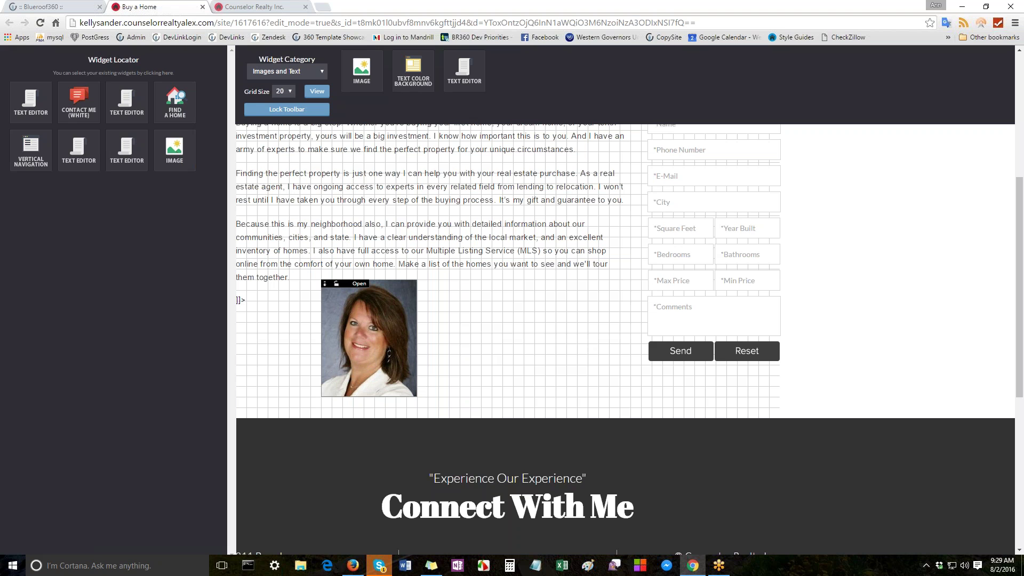
Step: Delete the agent image widget from the Buy a Home page and close the page editor
{"action": "left_click", "coordinate": [357, 283]}
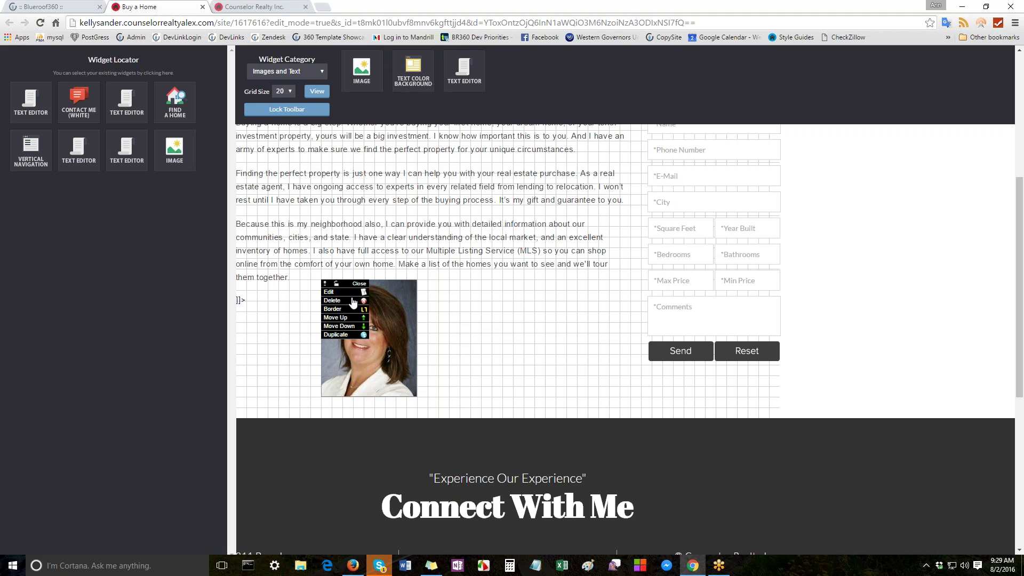
{"action": "left_click", "coordinate": [333, 301]}
{"action": "left_click", "coordinate": [549, 84]}
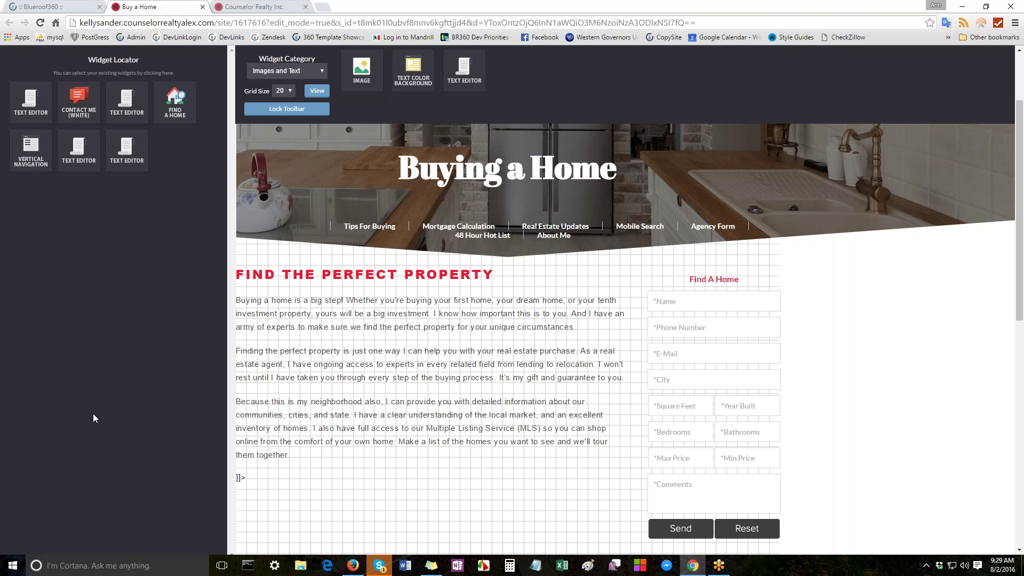
{"action": "left_click", "coordinate": [202, 7]}
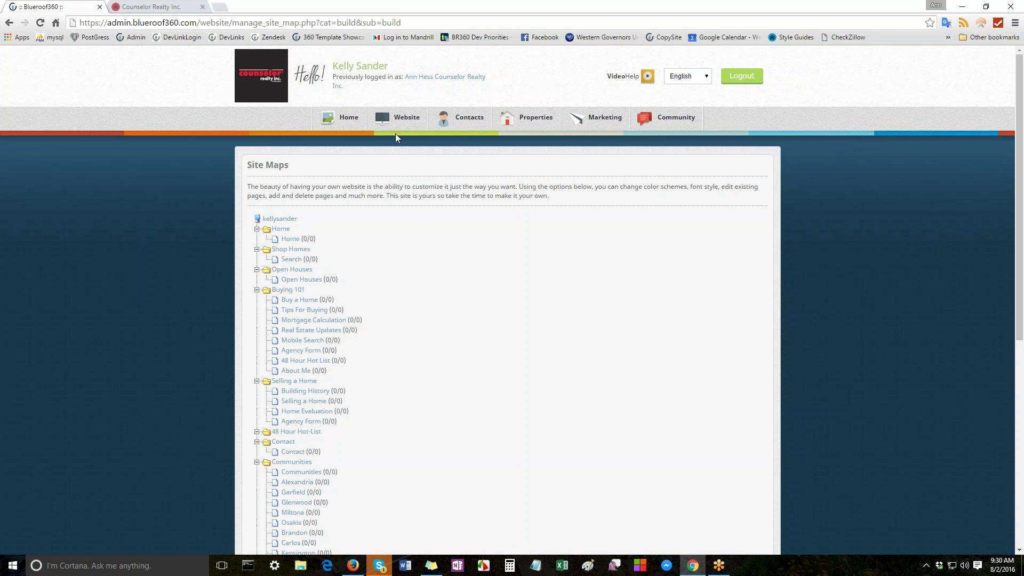
Step: Open the website's Search options and review the search colors, default search view, default search and map search area
{"action": "mouse_move", "coordinate": [397, 123]}
{"action": "mouse_move", "coordinate": [410, 237]}
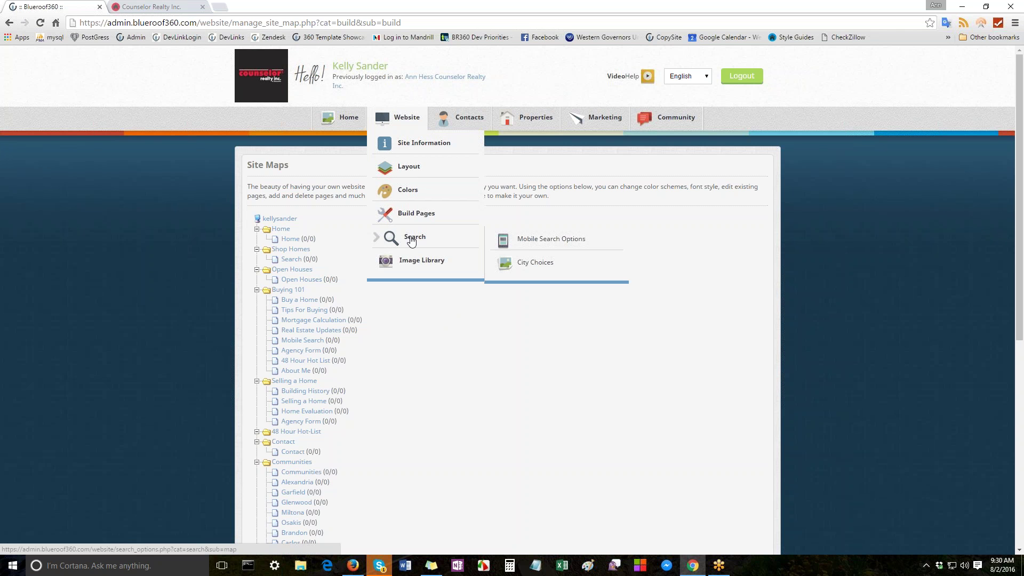
{"action": "left_click", "coordinate": [411, 241]}
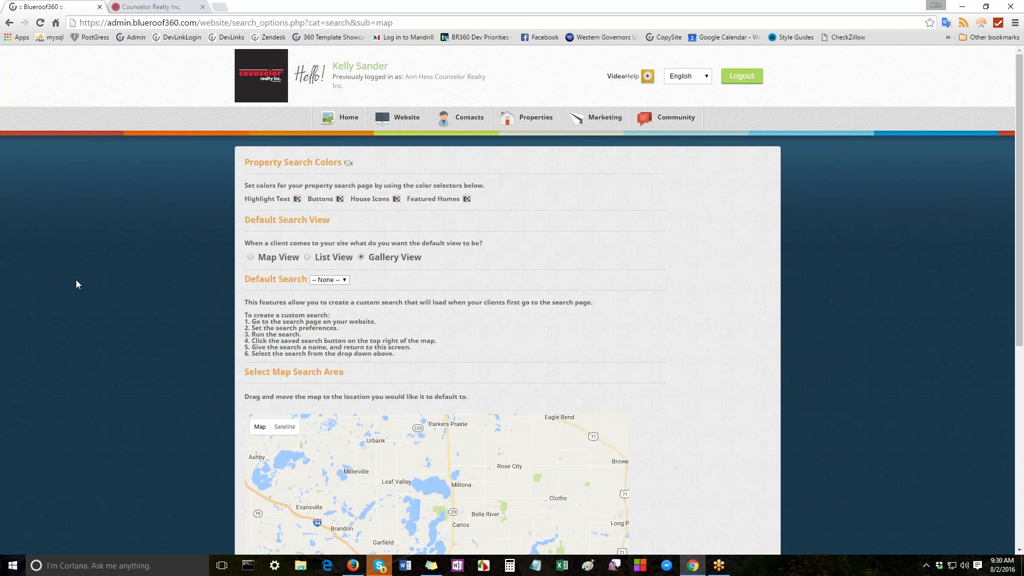
{"action": "scroll", "coordinate": [75, 280], "scroll_direction": "down", "scroll_amount": 2}
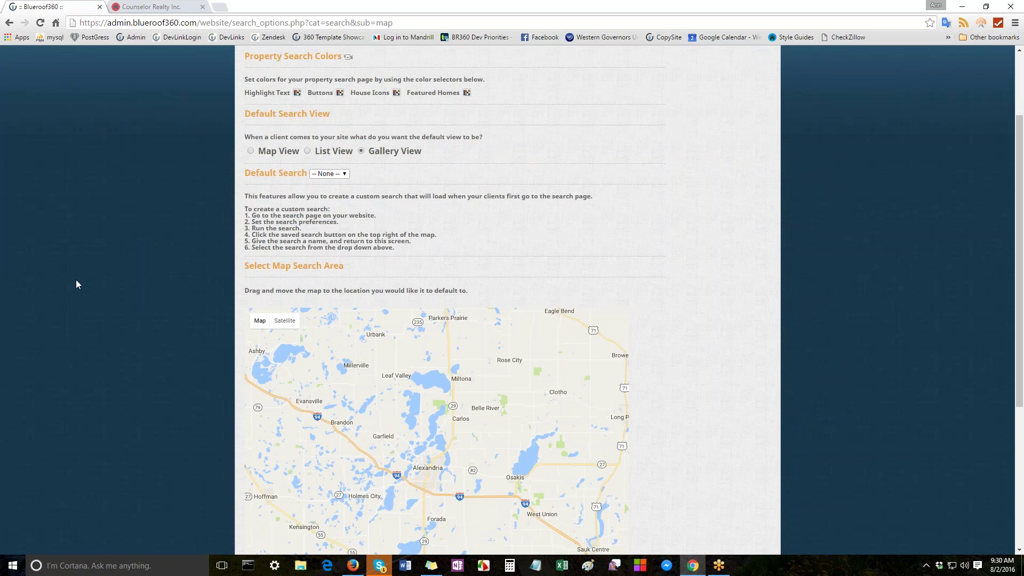
{"action": "scroll", "coordinate": [76, 279], "scroll_direction": "down", "scroll_amount": 3}
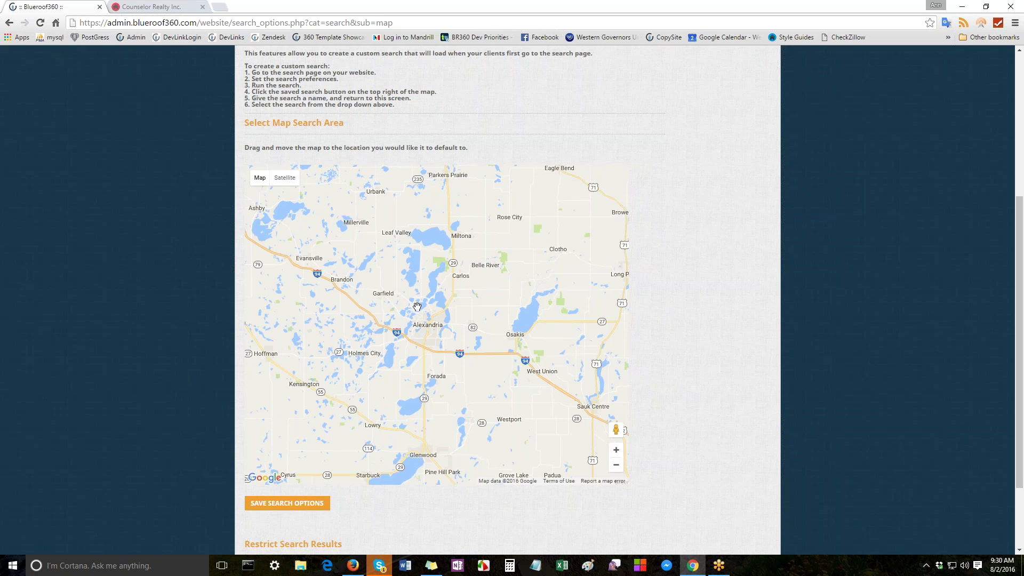
Step: View the website's Image Library and return to the Home dashboard
{"action": "scroll", "coordinate": [196, 341], "scroll_direction": "up", "scroll_amount": 5}
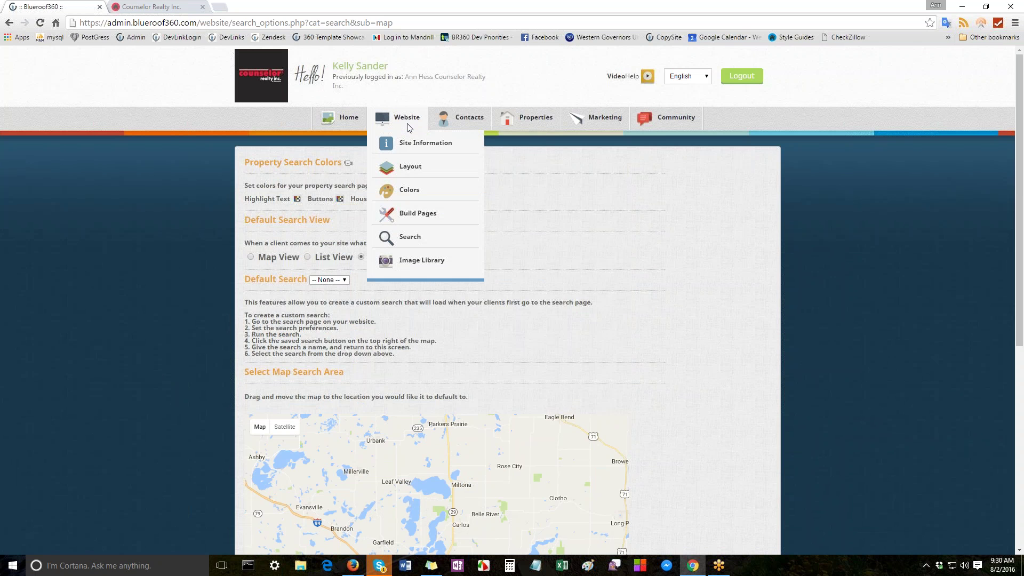
{"action": "left_click", "coordinate": [419, 262]}
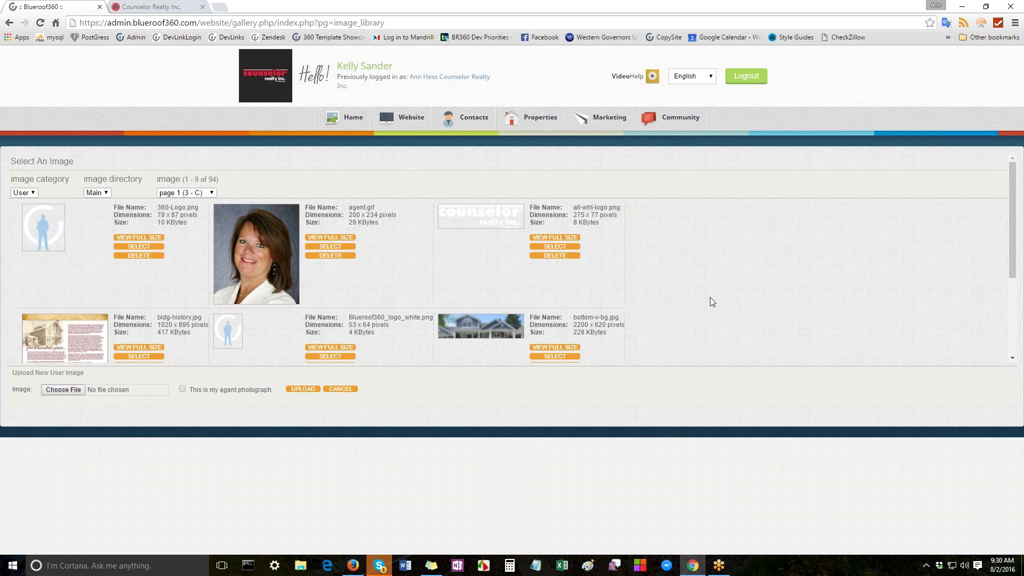
{"action": "left_click", "coordinate": [346, 118]}
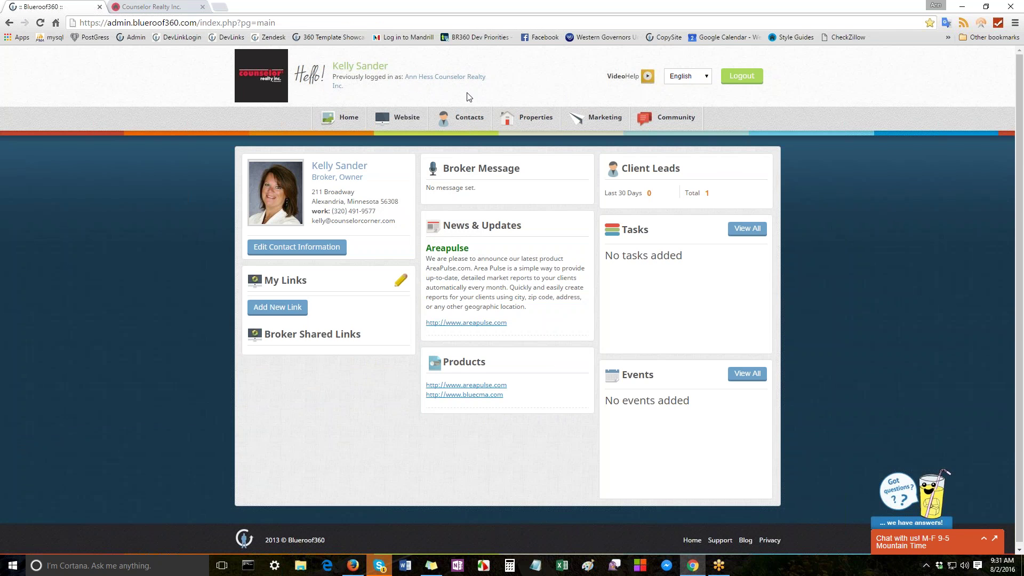
Step: Open My Contacts and view the existing contact's details and last note
{"action": "mouse_move", "coordinate": [469, 120]}
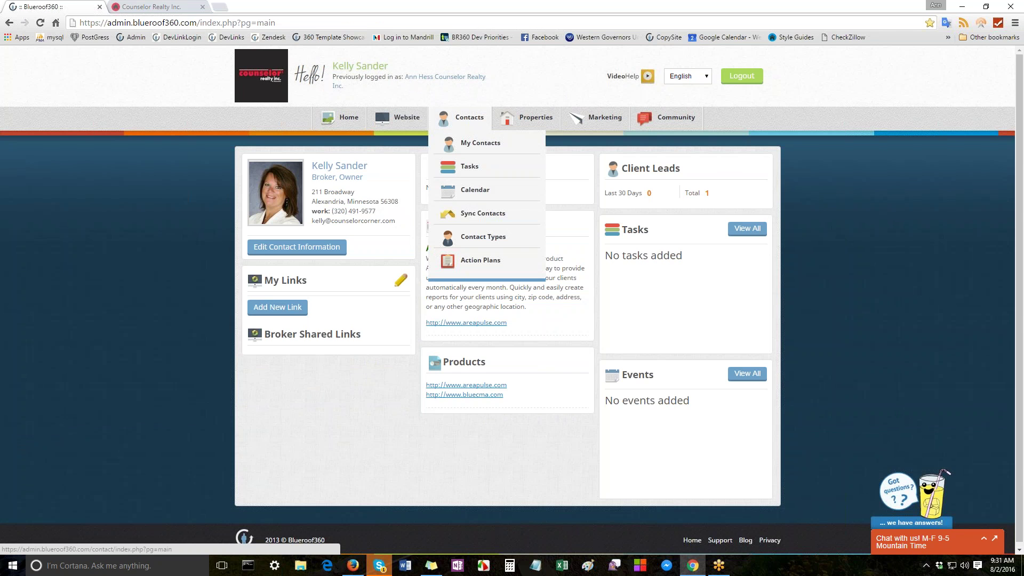
{"action": "left_click", "coordinate": [487, 145]}
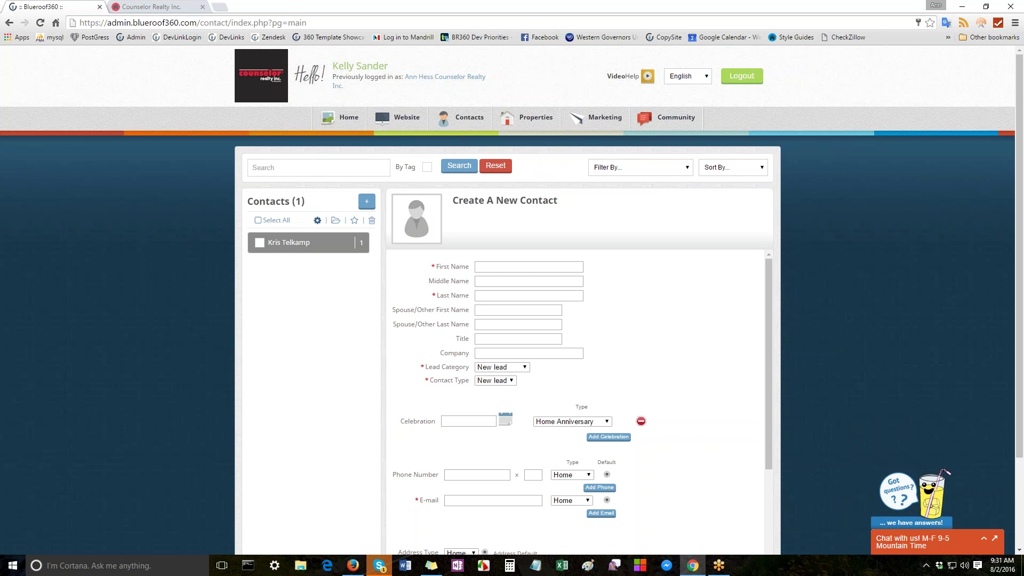
{"action": "left_click", "coordinate": [301, 244]}
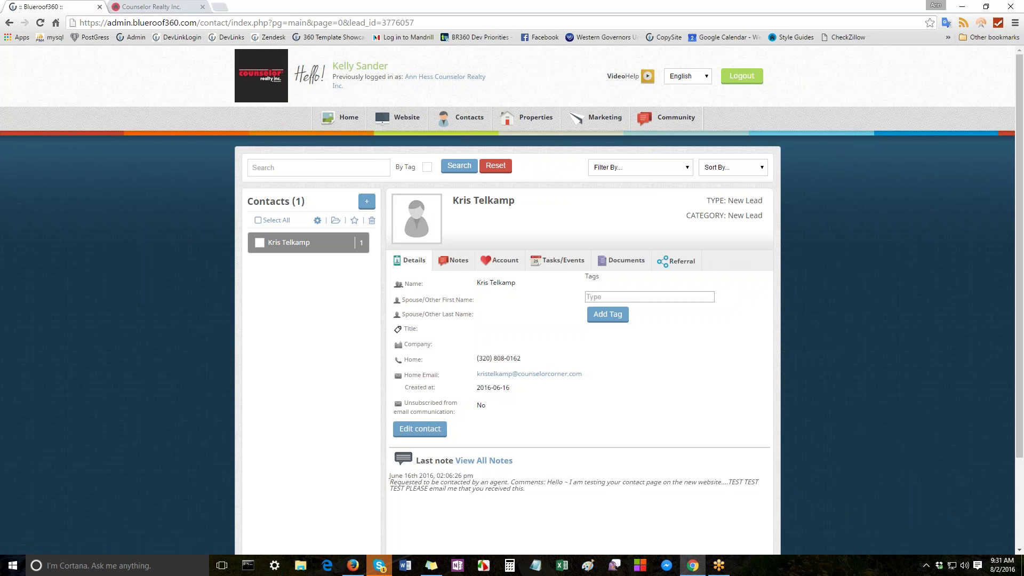
{"action": "scroll", "coordinate": [512, 299], "scroll_direction": "down", "scroll_amount": 1}
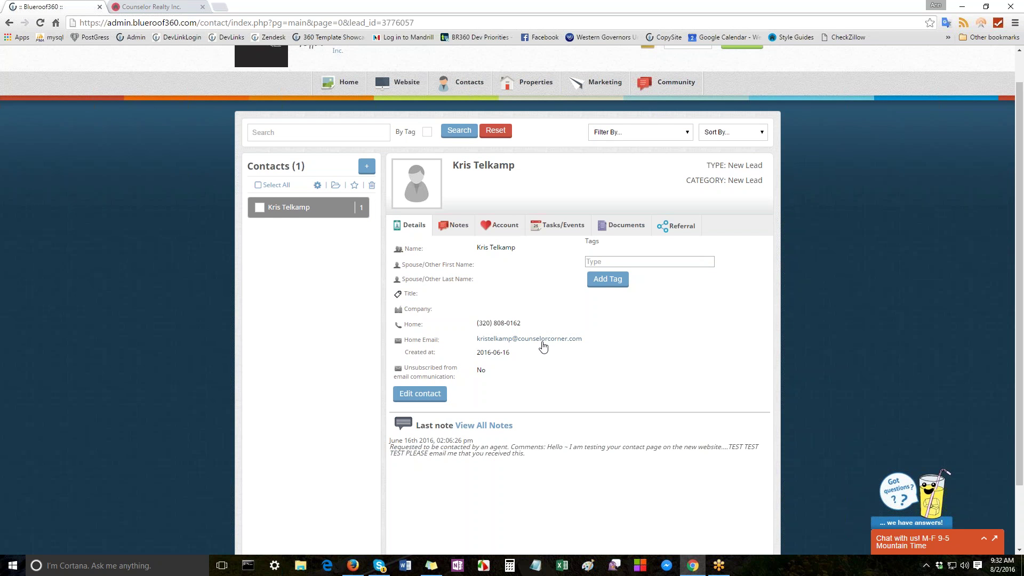
Step: Open the contact's details for editing and return to the details view without saving changes
{"action": "left_click", "coordinate": [663, 264]}
{"action": "left_click", "coordinate": [420, 395]}
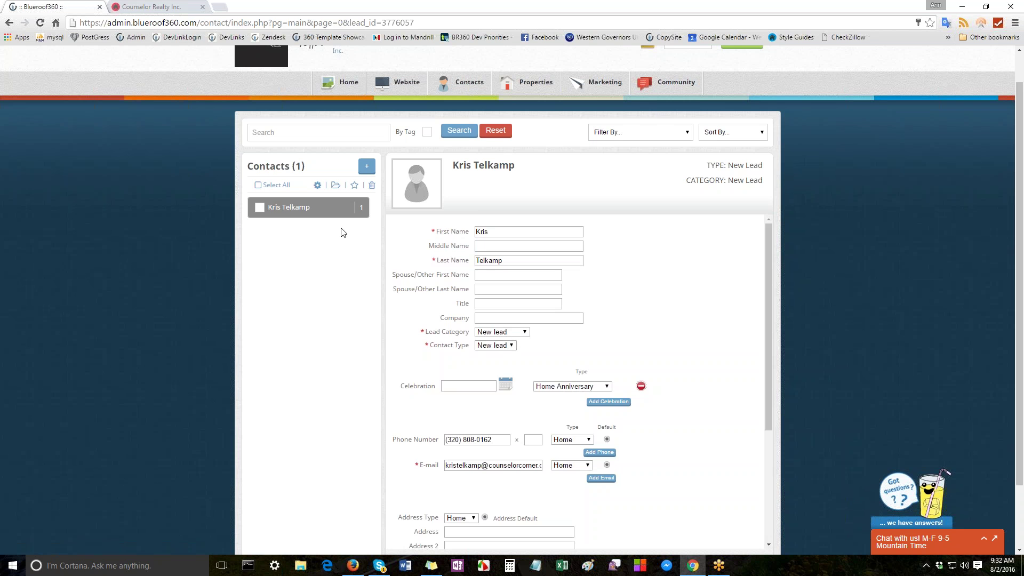
{"action": "key", "text": "F5"}
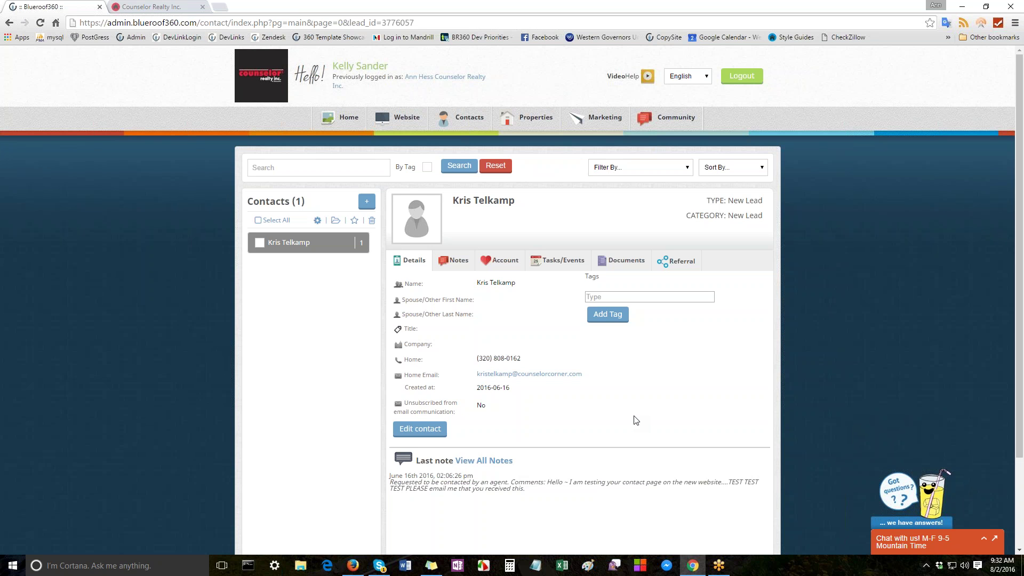
Step: Open the existing contact's notes
{"action": "left_click", "coordinate": [451, 261]}
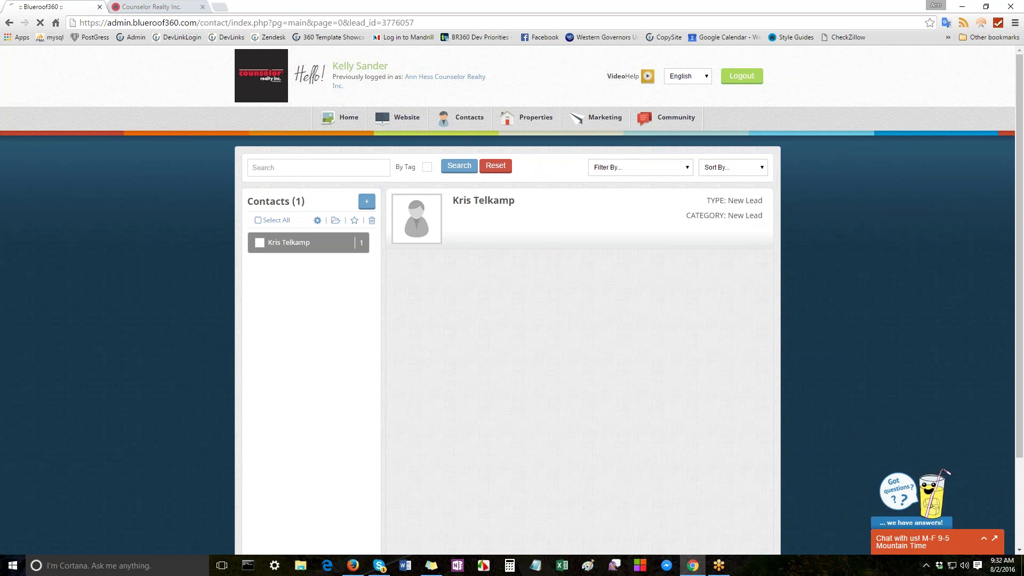